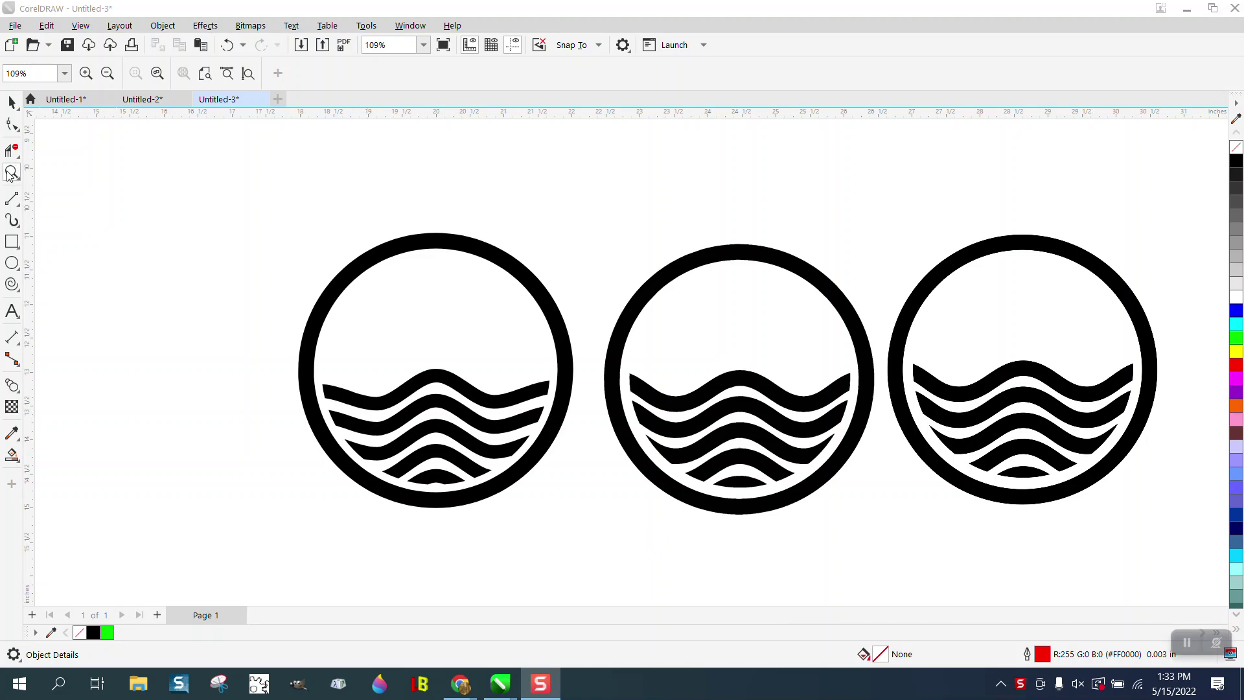
# Step: Draw a yellow-filled rectangle around all three logos and send it behind them
pyautogui.click(14, 244)
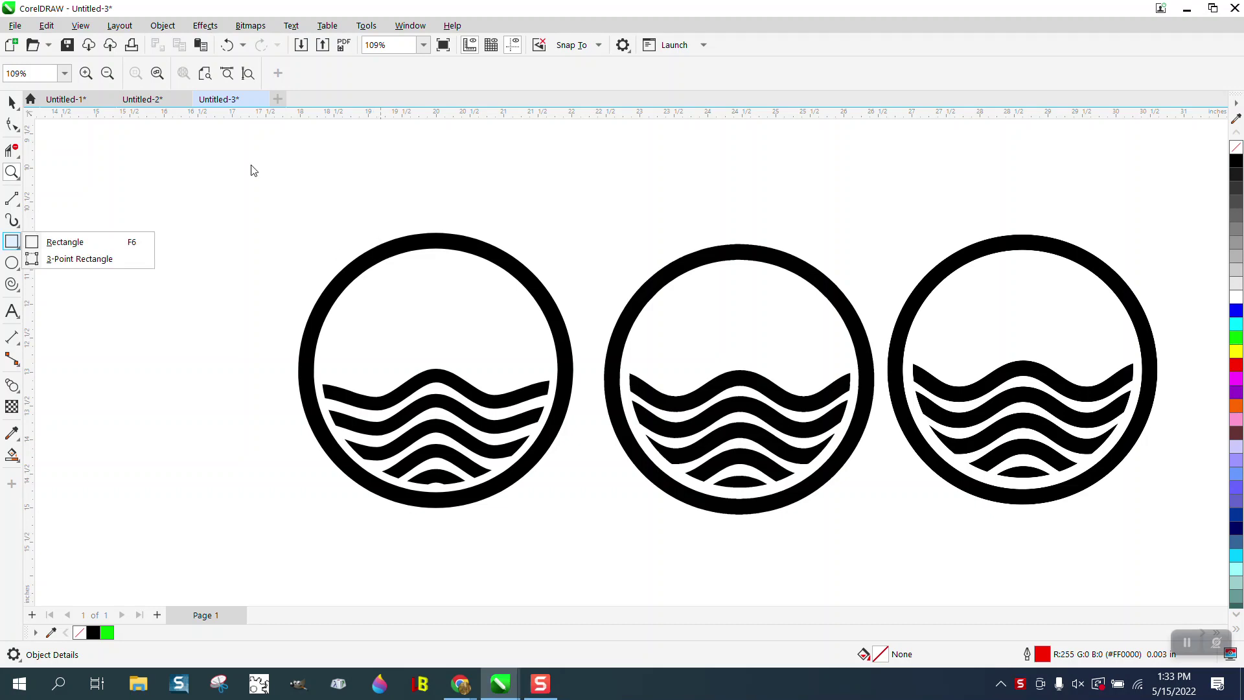
pyautogui.click(116, 241)
pyautogui.moveTo(266, 207)
pyautogui.mouseDown()
pyautogui.moveTo(797, 494)
pyautogui.moveTo(1194, 547)
pyautogui.mouseUp()
pyautogui.click(1238, 352)
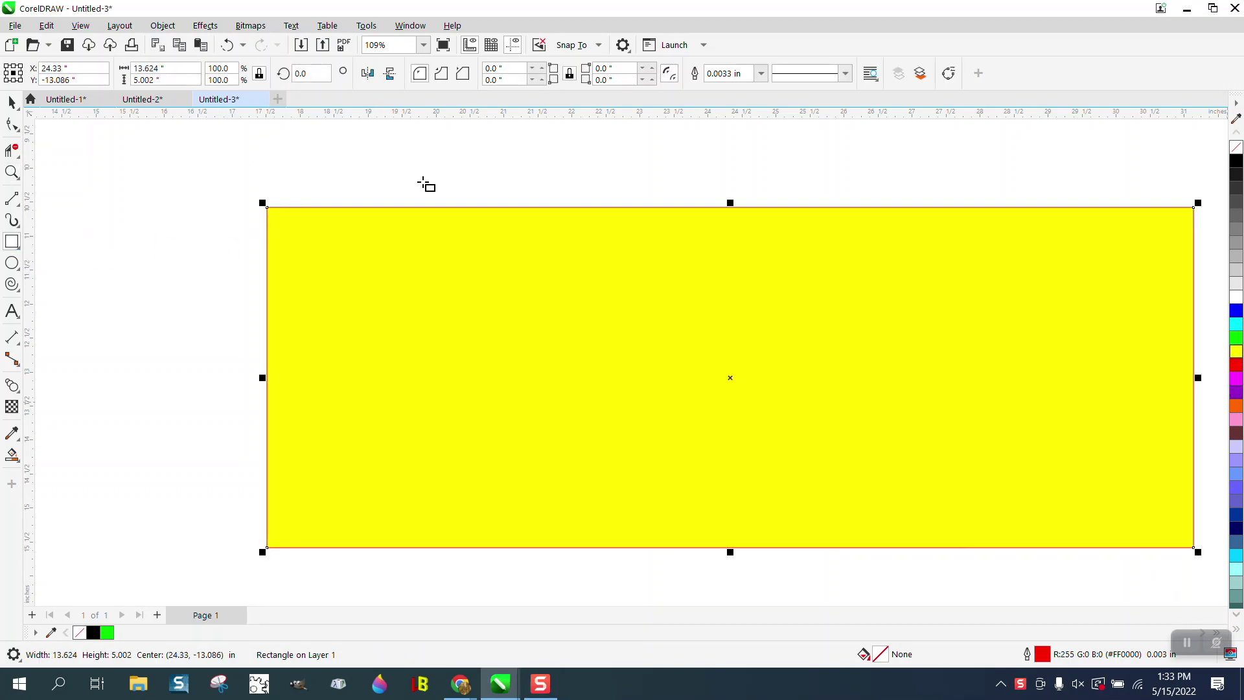
pyautogui.click(162, 26)
pyautogui.moveTo(178, 264)
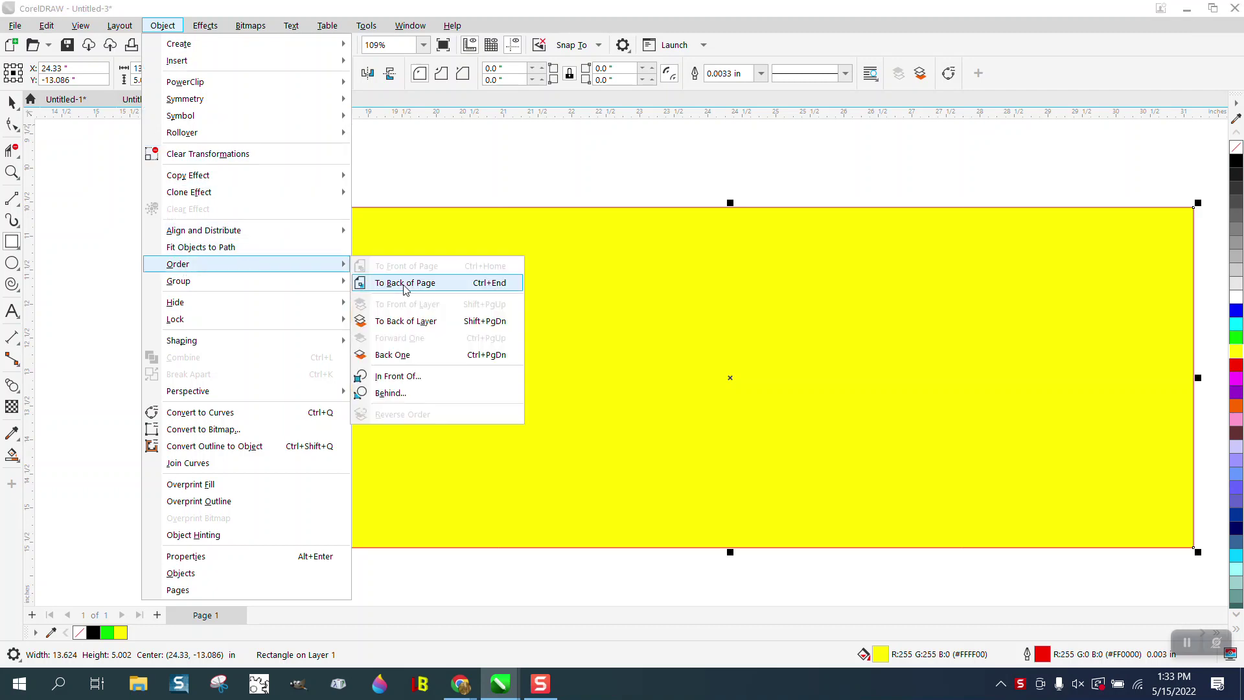
pyautogui.click(408, 297)
# Step: Delete the yellow rectangle and move the third logo bitmap slightly up and right
pyautogui.click(499, 164)
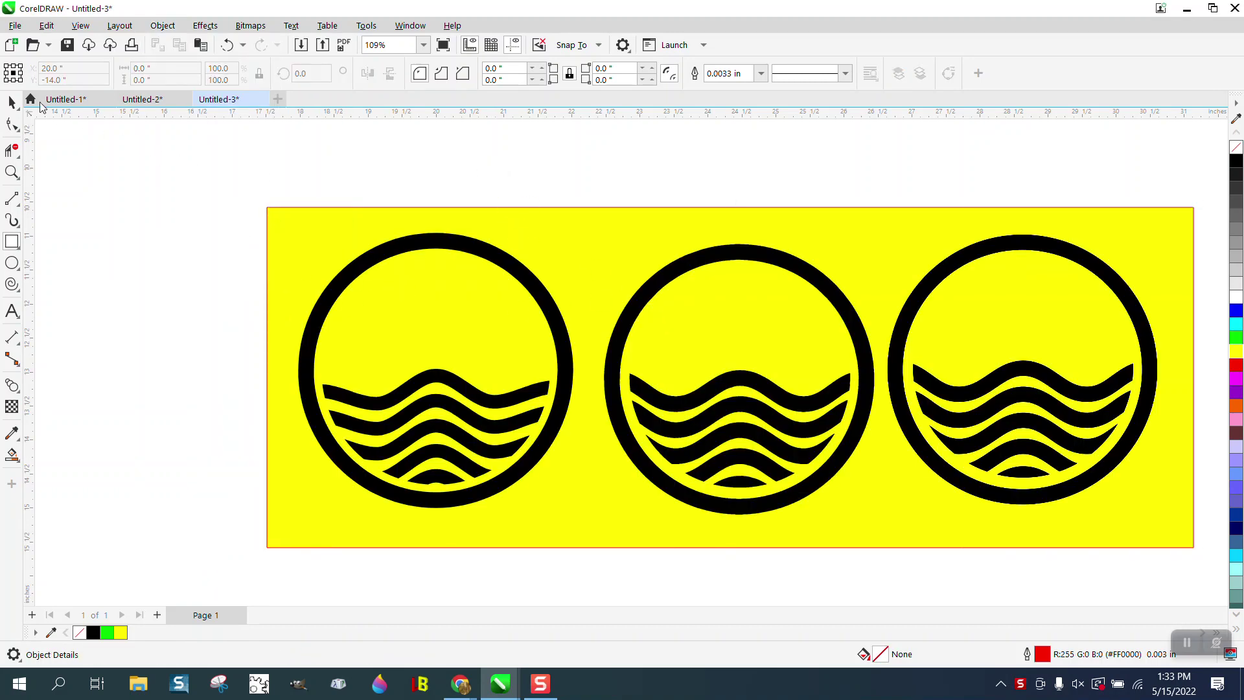
pyautogui.press('space')
pyautogui.click(307, 223)
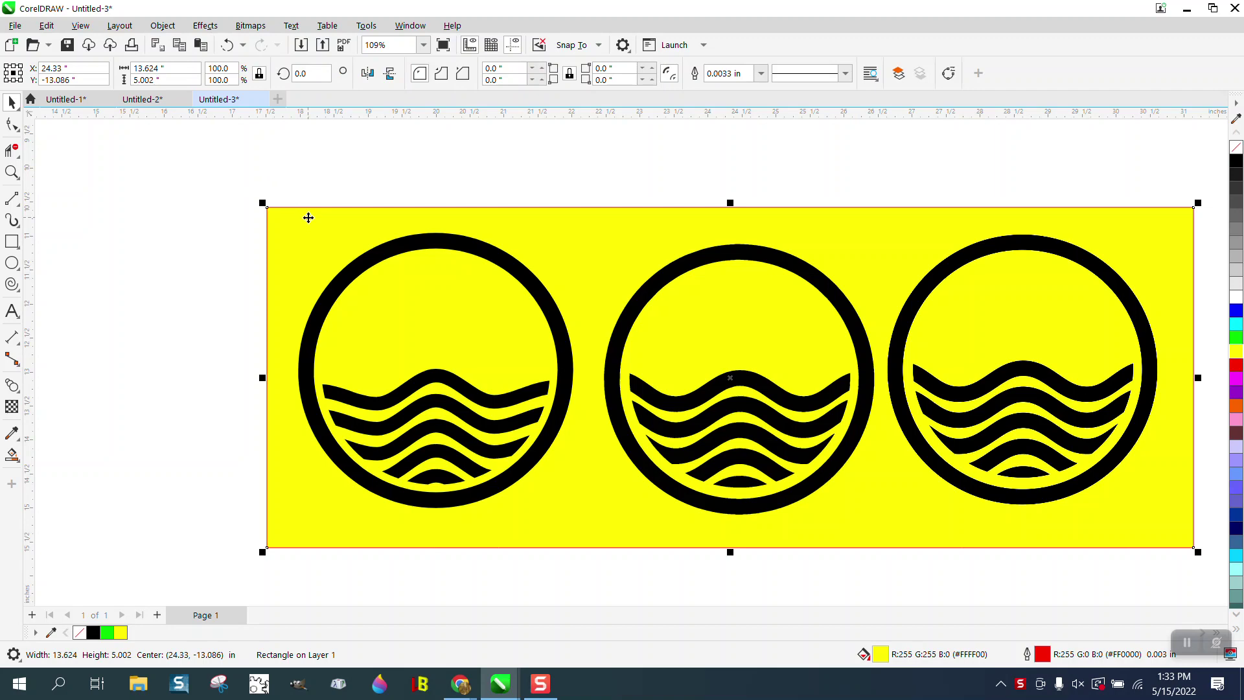
pyautogui.press('XF86Calculator')
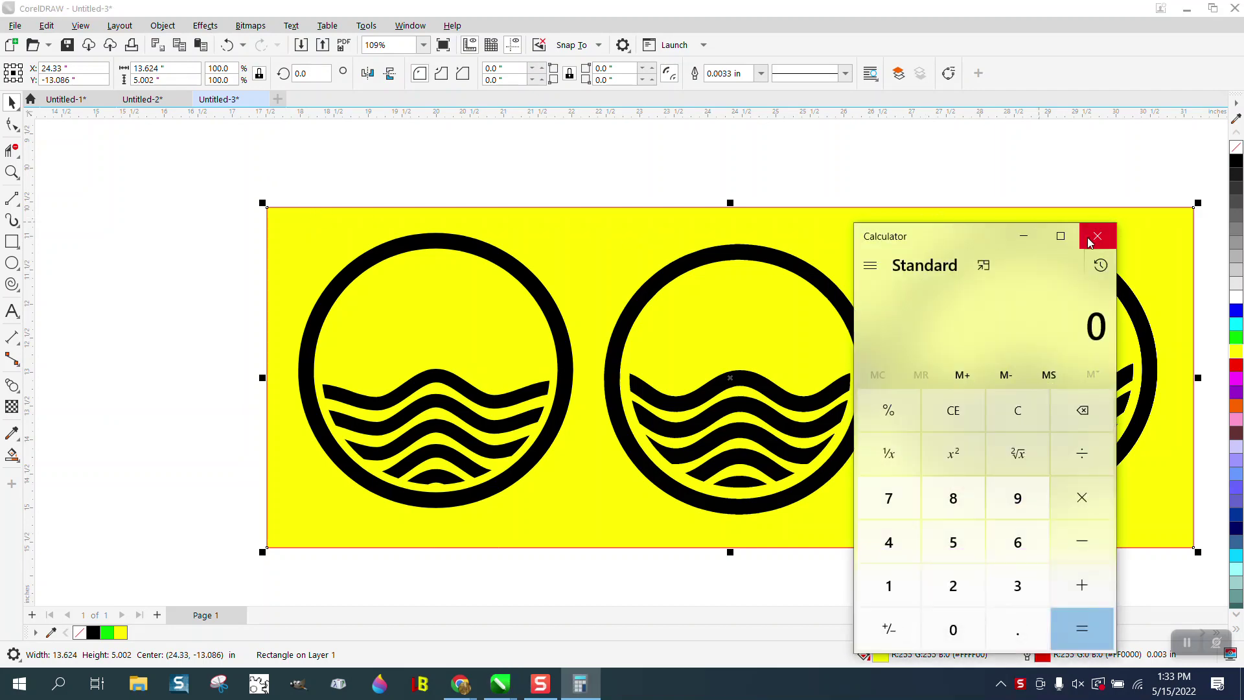
pyautogui.click(1098, 236)
pyautogui.press('Delete')
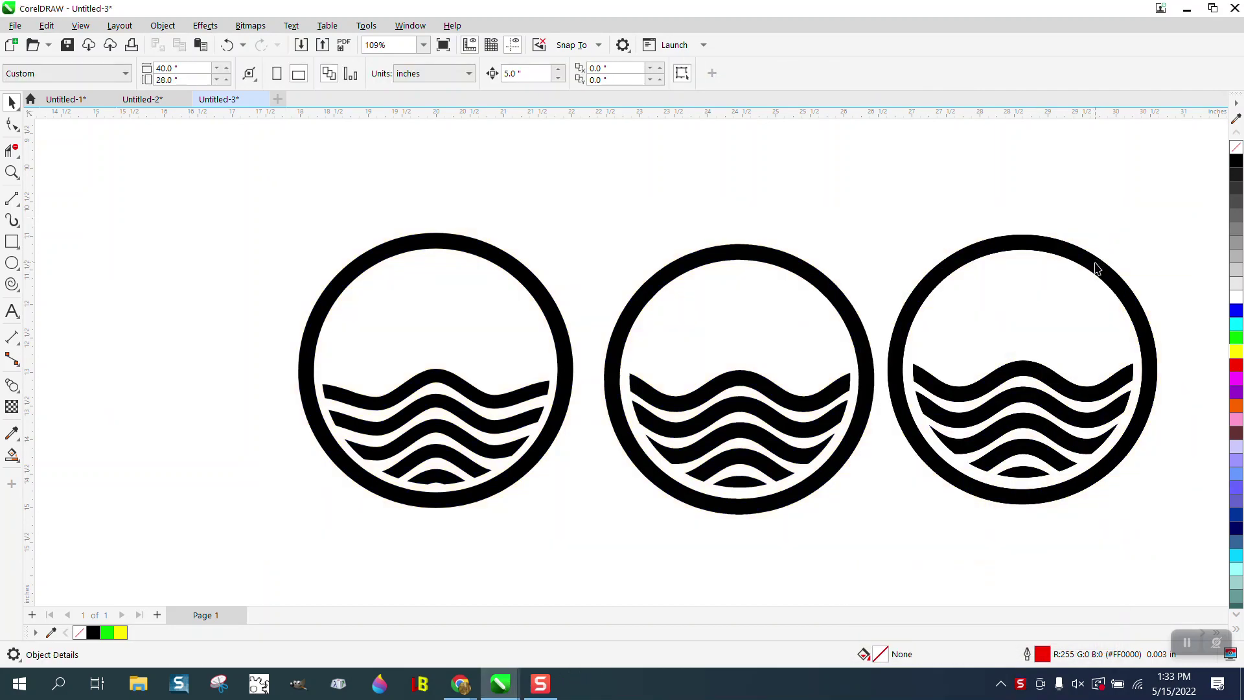
pyautogui.moveTo(1102, 259); pyautogui.dragTo(1123, 229)
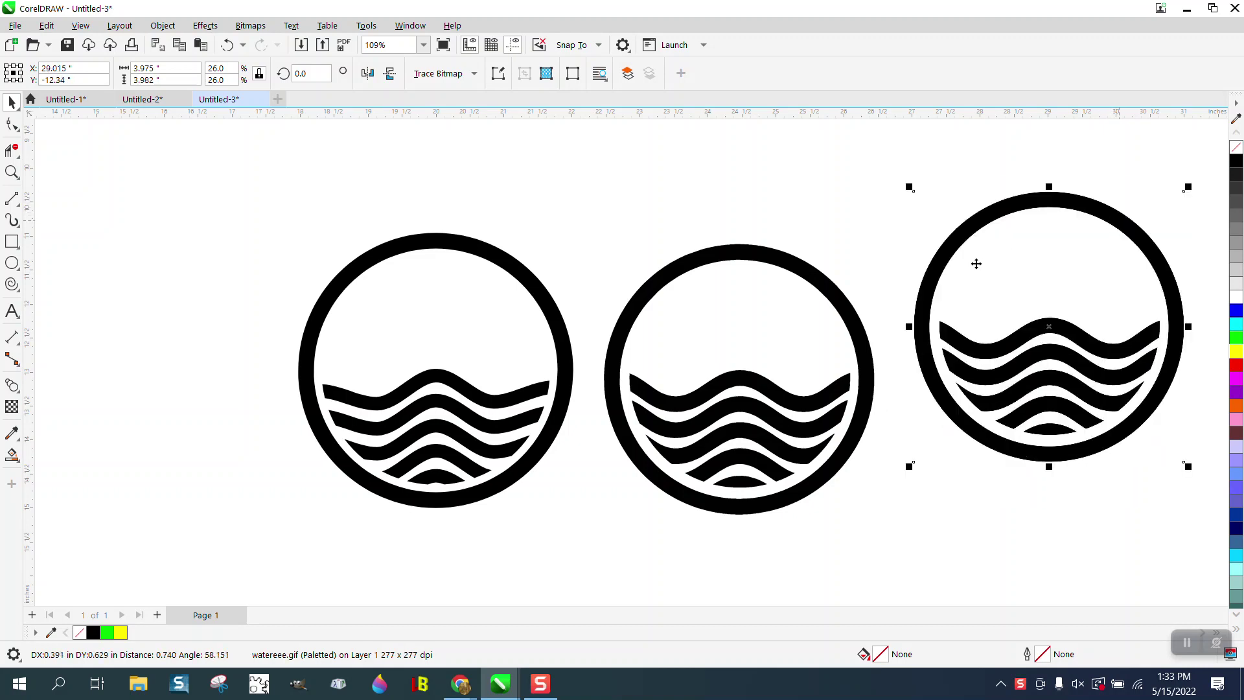
# Step: Zoom in on the middle and left logos' ring edges, then zoom back out
pyautogui.click(12, 171)
pyautogui.moveTo(645, 239); pyautogui.dragTo(752, 304)
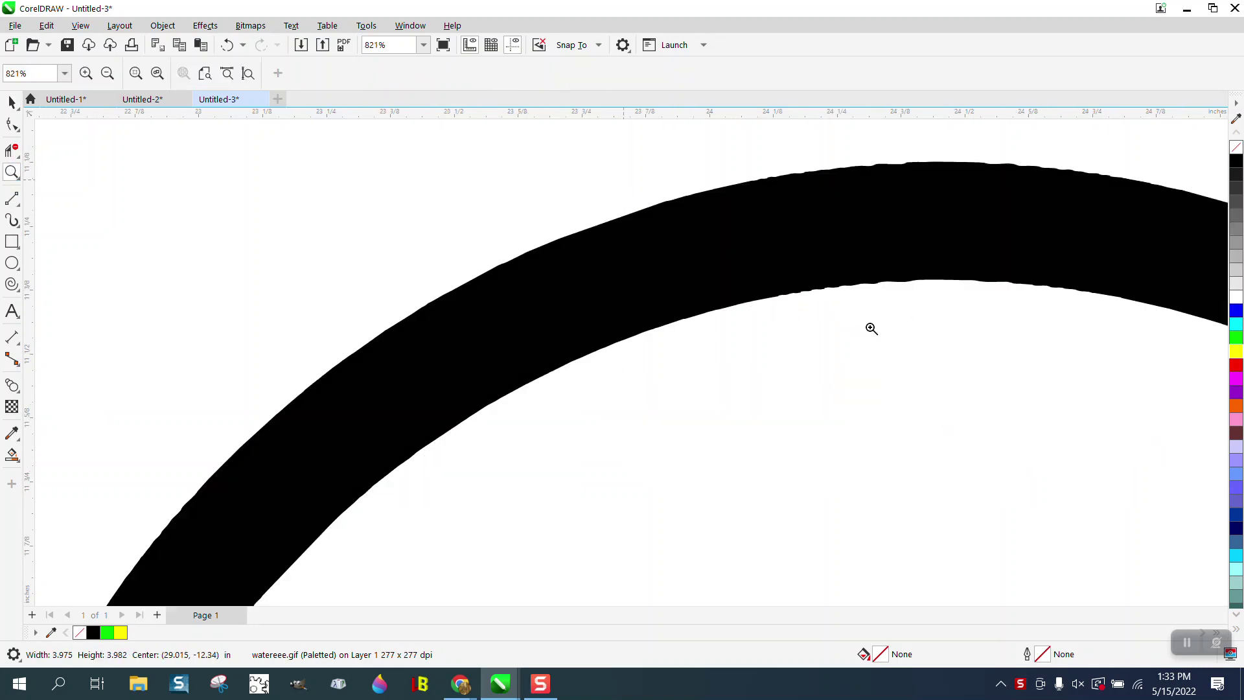
pyautogui.click(869, 328)
pyautogui.rightClick(701, 326)
pyautogui.scroll(-5, 702, 326)
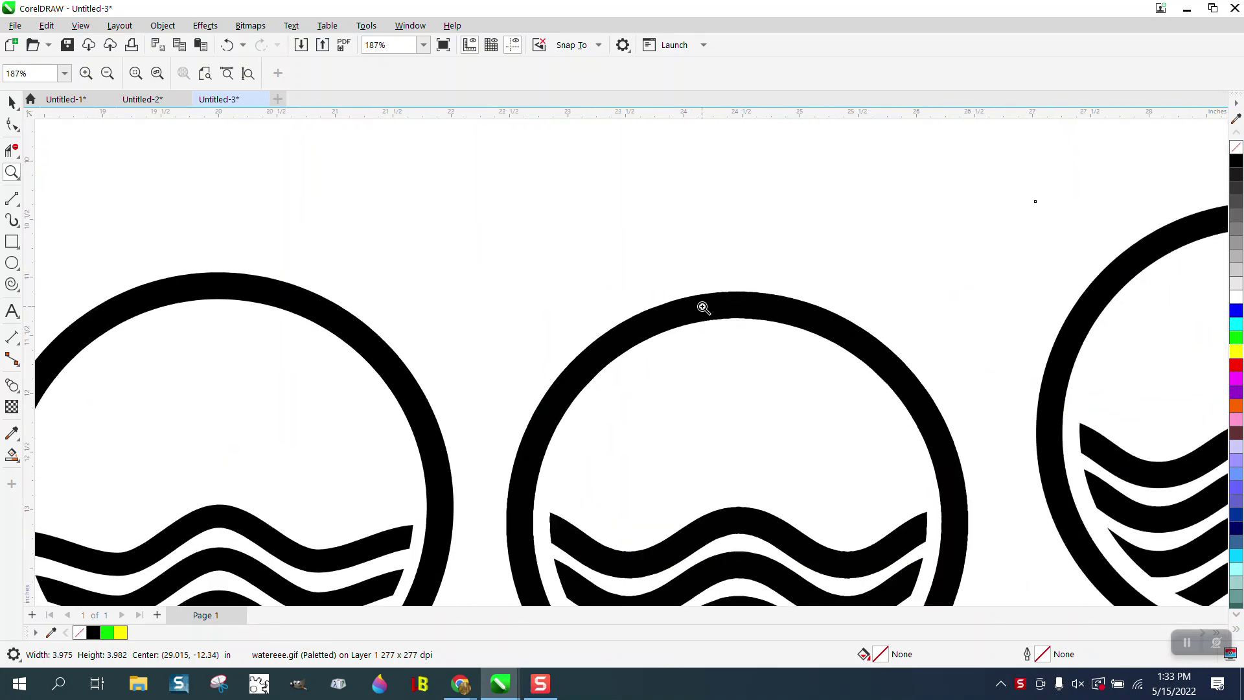
pyautogui.moveTo(361, 277); pyautogui.dragTo(632, 502)
pyautogui.scroll(-1, 632, 502)
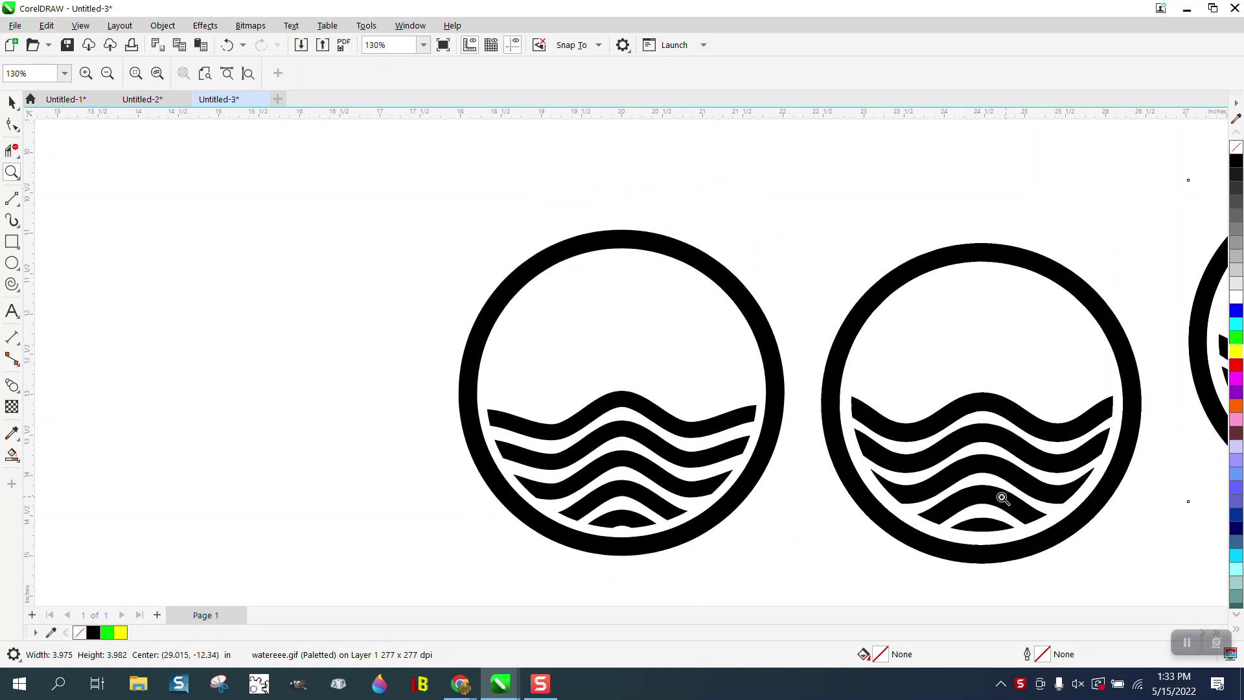
# Step: Select all parts of the first logo and move it further left
pyautogui.click(12, 103)
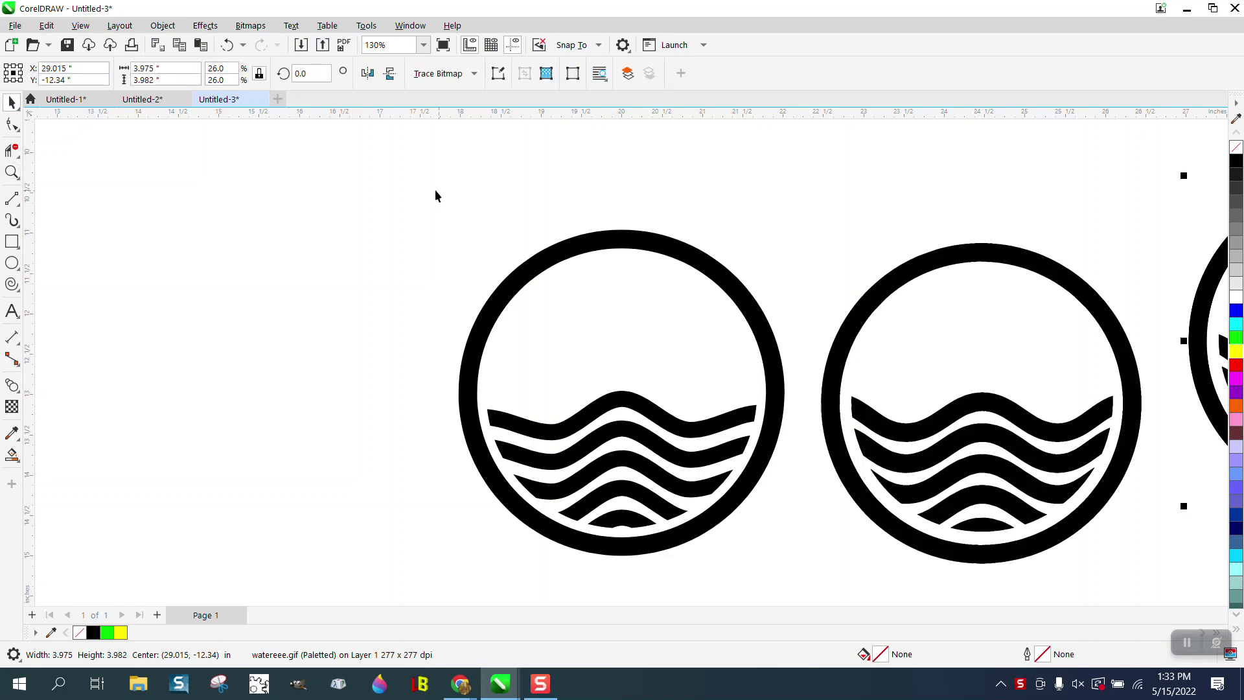
pyautogui.moveTo(421, 208); pyautogui.dragTo(855, 569)
pyautogui.moveTo(622, 394); pyautogui.dragTo(178, 340)
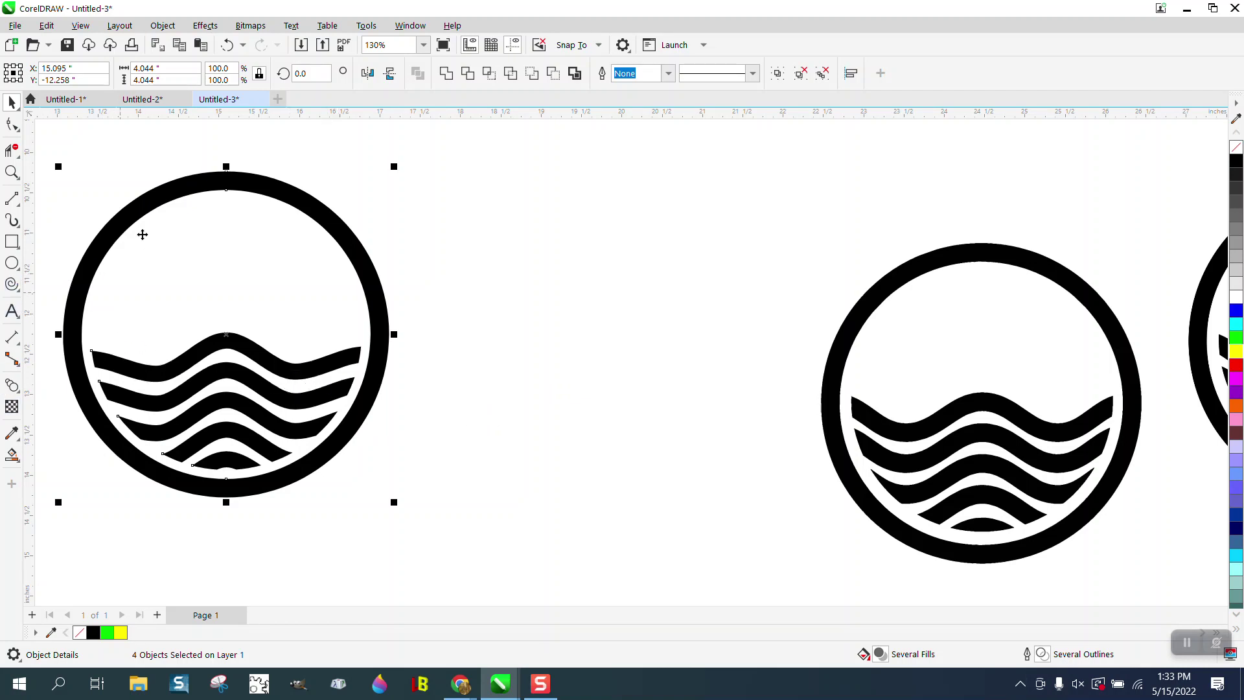
# Step: Draw a straight horizontal 2-point line in the gap beside the first logo
pyautogui.click(19, 208)
pyautogui.click(65, 214)
pyautogui.moveTo(470, 367); pyautogui.dragTo(804, 364)
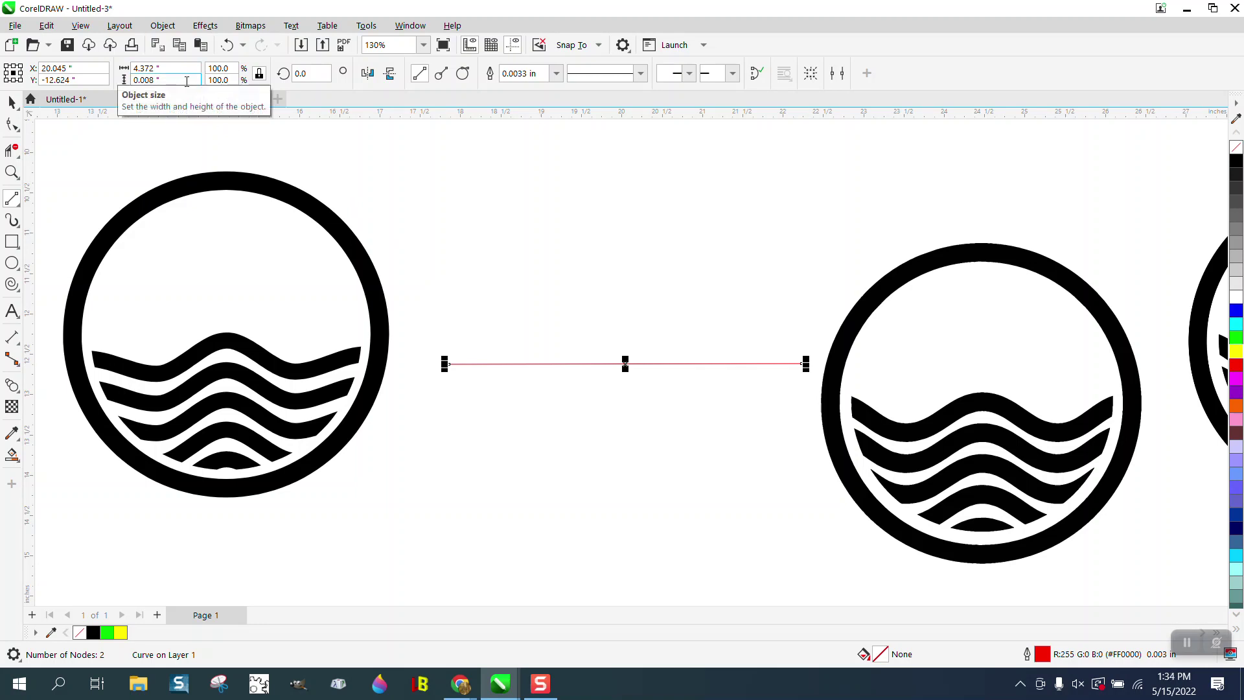
# Step: Add nodes to the horizontal line so it has five evenly spaced nodes
pyautogui.click(8, 126)
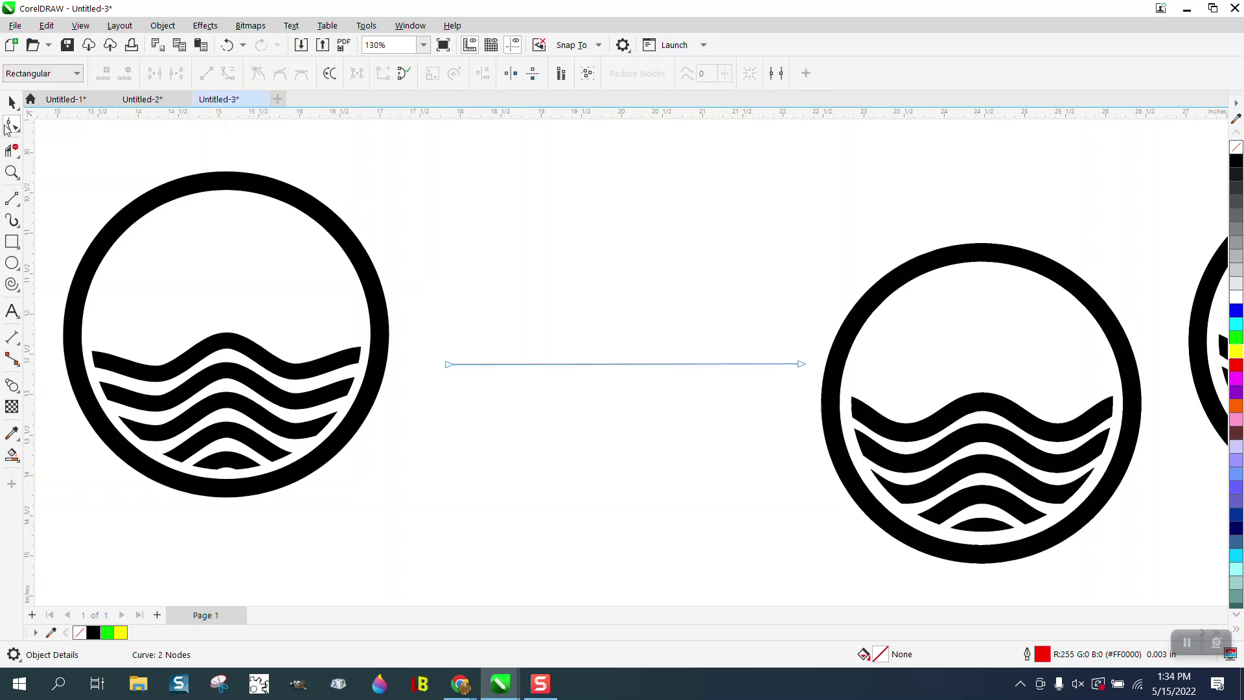
pyautogui.moveTo(689, 383); pyautogui.dragTo(804, 391)
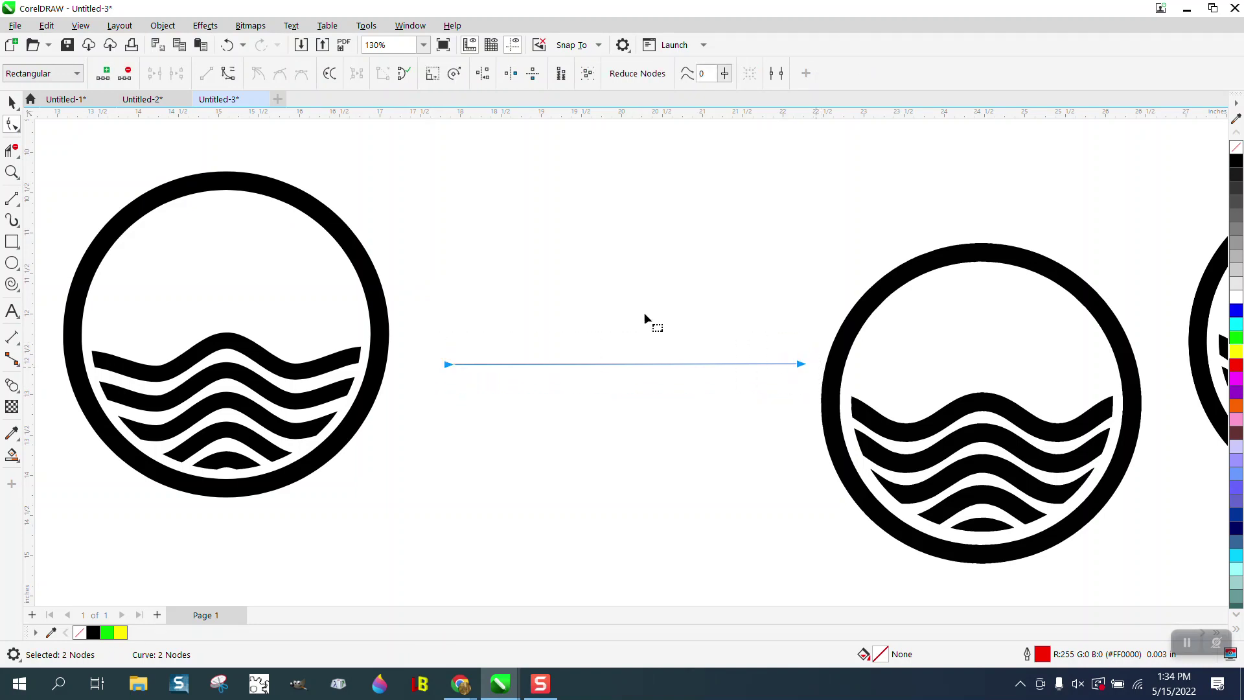
pyautogui.click(106, 73)
pyautogui.click(105, 72)
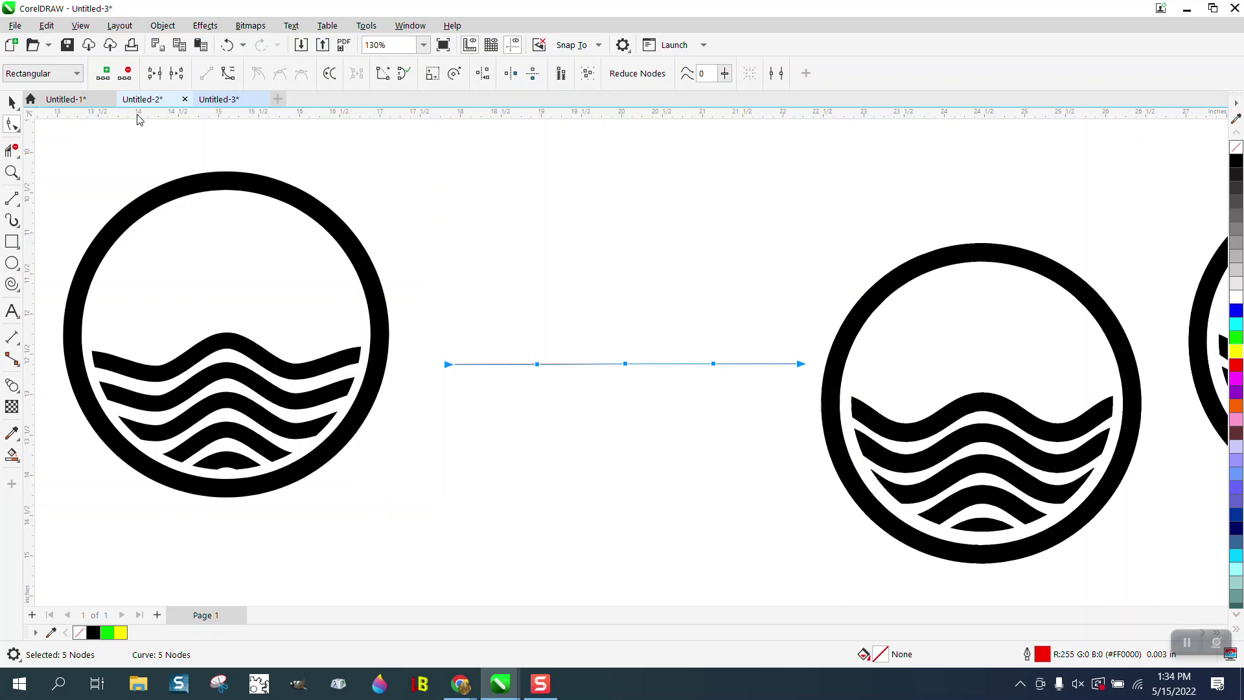
# Step: Set the document nudge distance to 0.2 inch
pyautogui.click(12, 101)
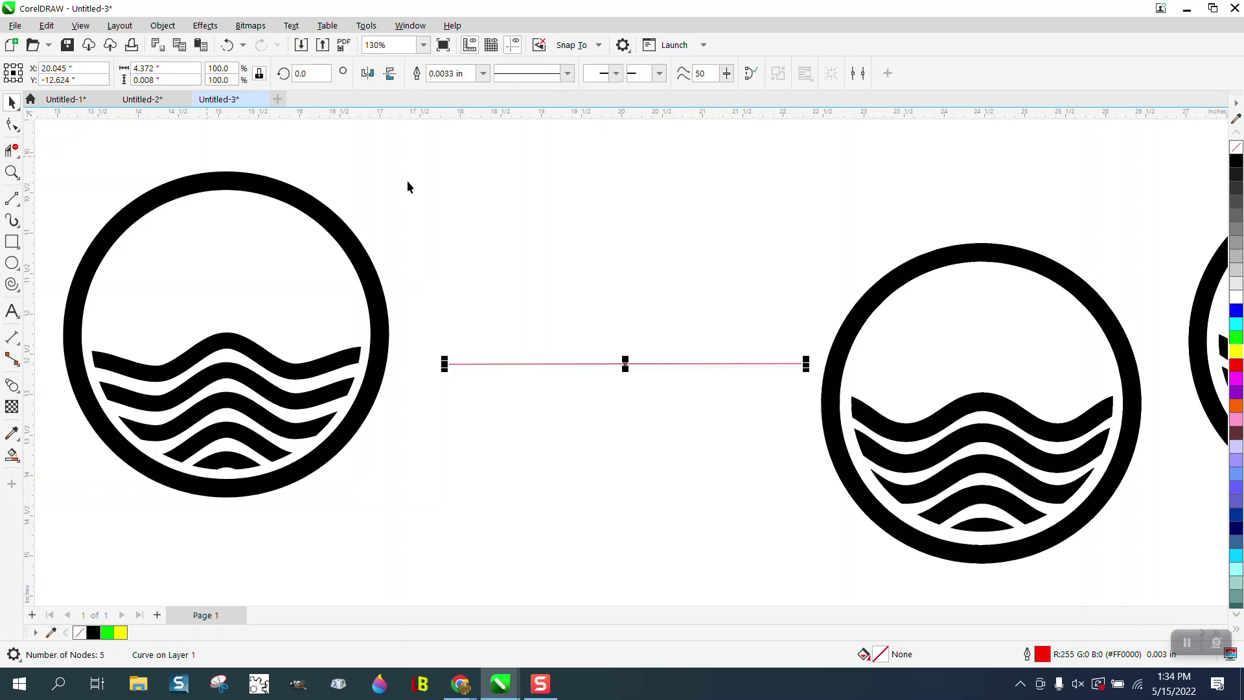
pyautogui.click(572, 223)
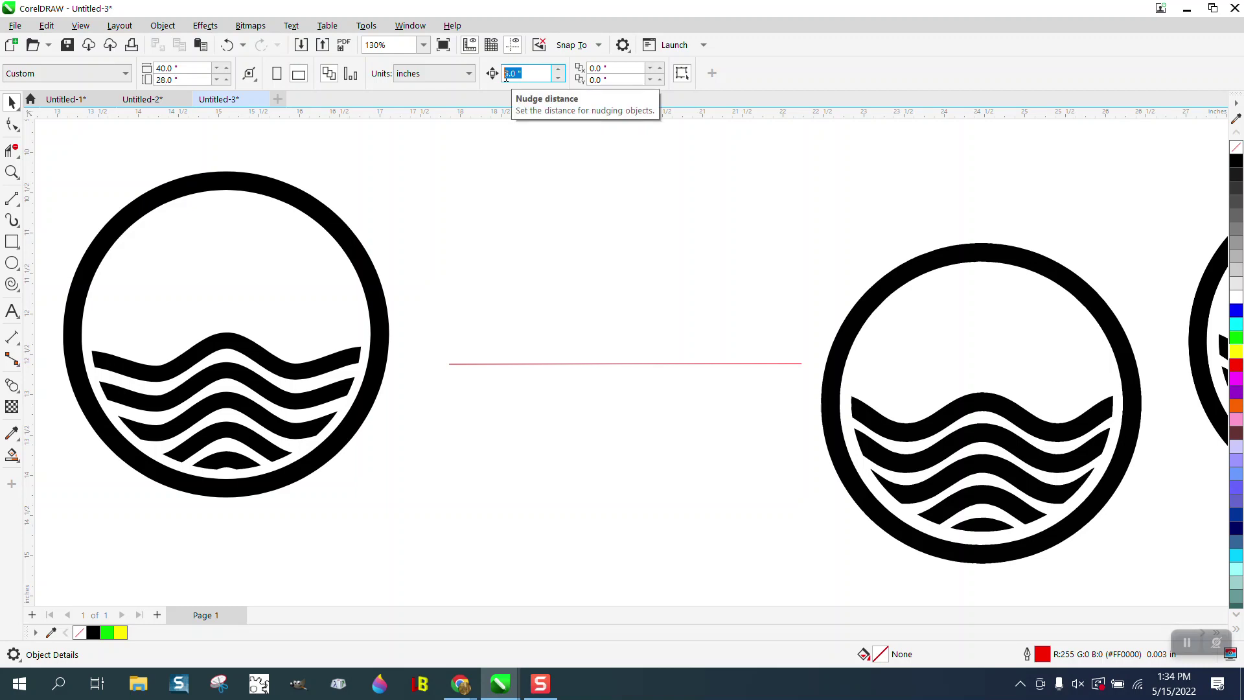
pyautogui.write('.2')
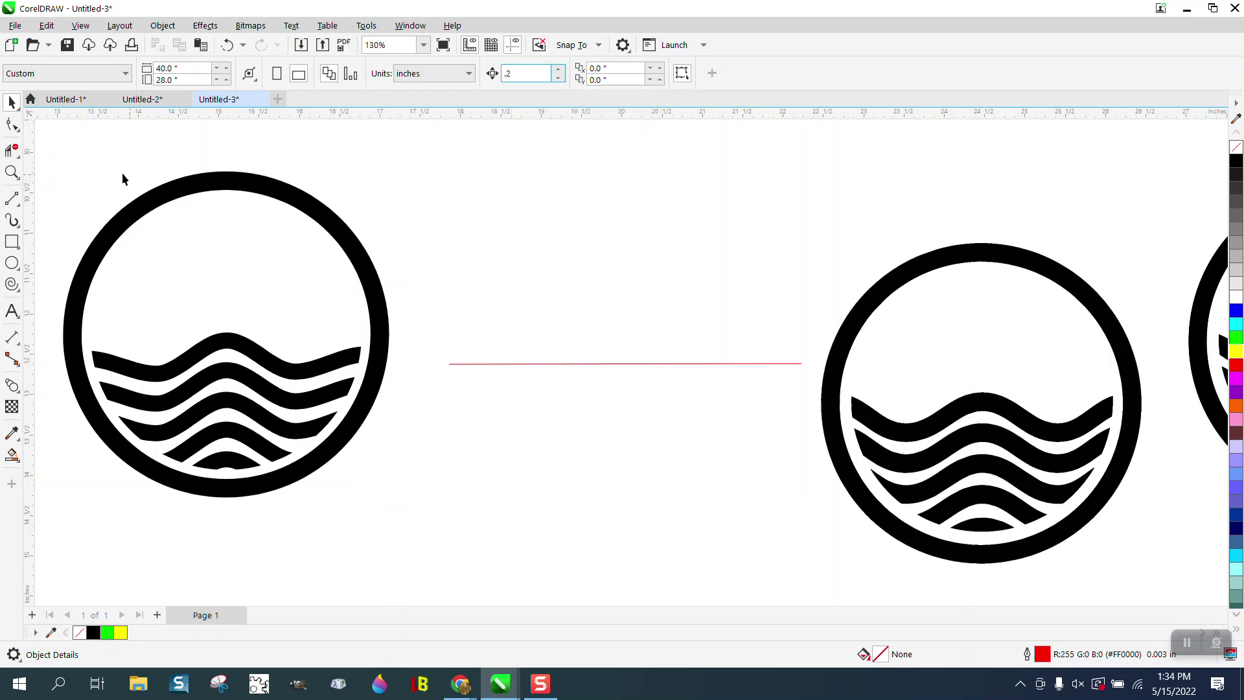
pyautogui.click(12, 171)
# Step: Zoom in on the red line and test-nudge its second node down, then undo it
pyautogui.moveTo(424, 306); pyautogui.dragTo(884, 457)
pyautogui.click(12, 124)
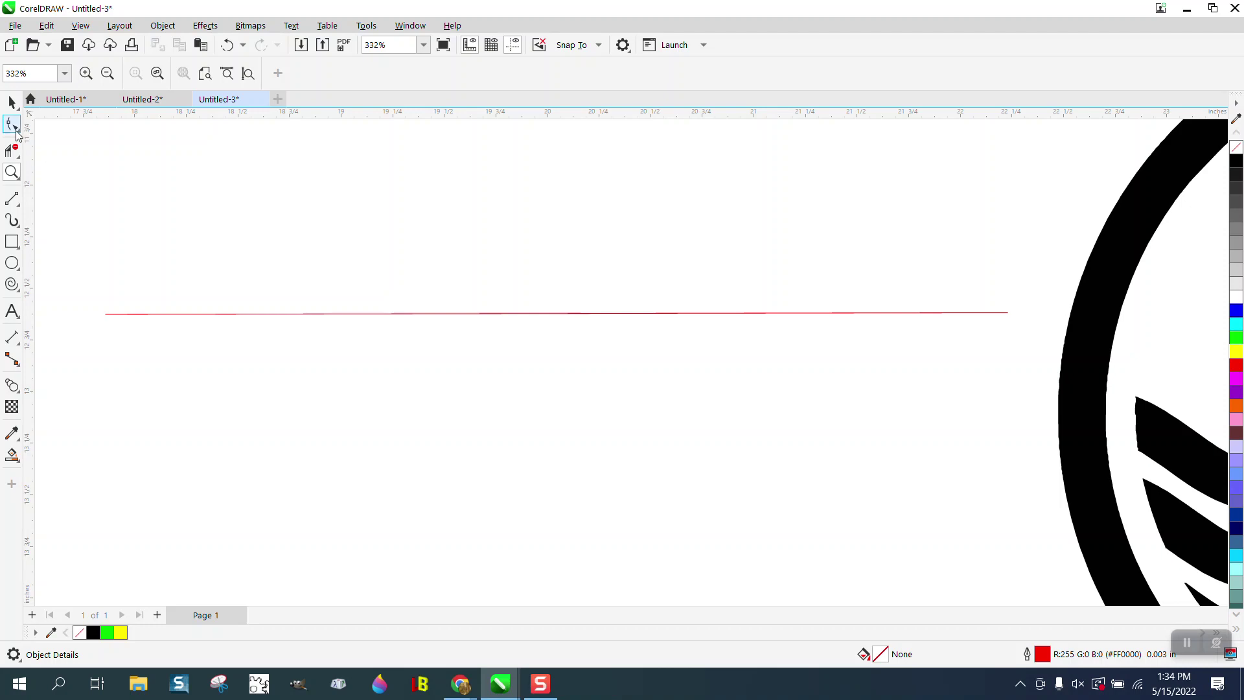
pyautogui.click(252, 315)
pyautogui.moveTo(319, 321); pyautogui.dragTo(359, 333)
pyautogui.scroll(-2, 360, 337)
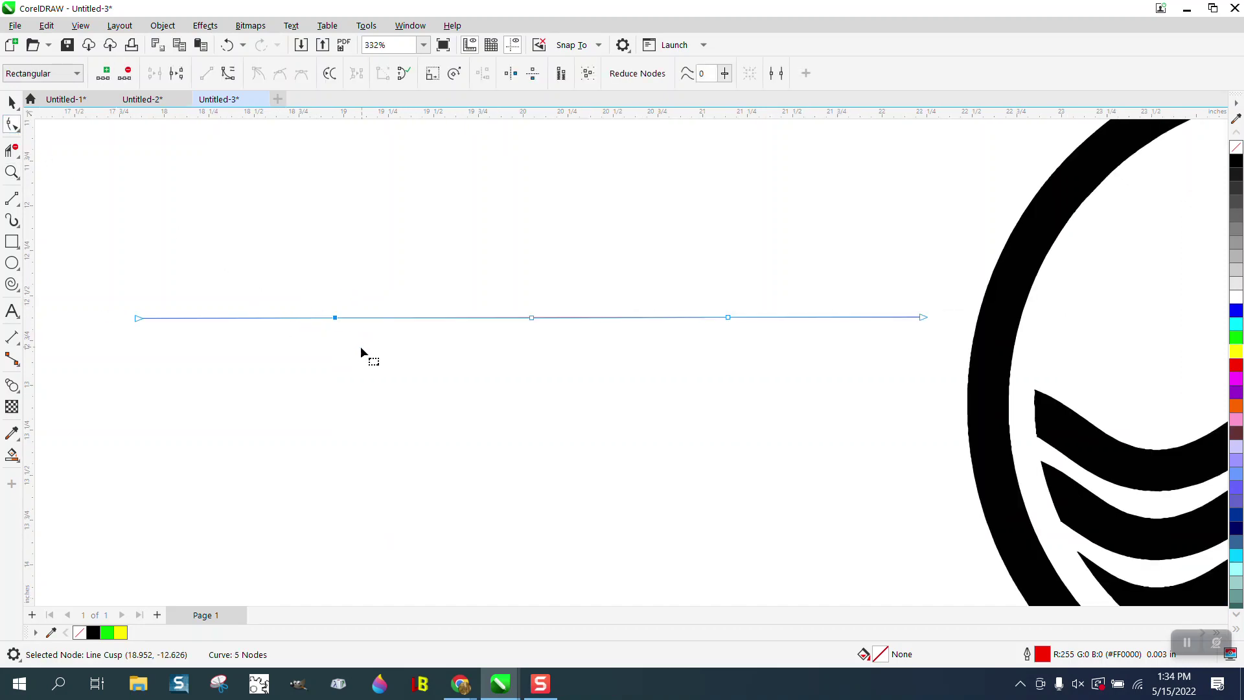
pyautogui.press('Down')
pyautogui.press('Down')
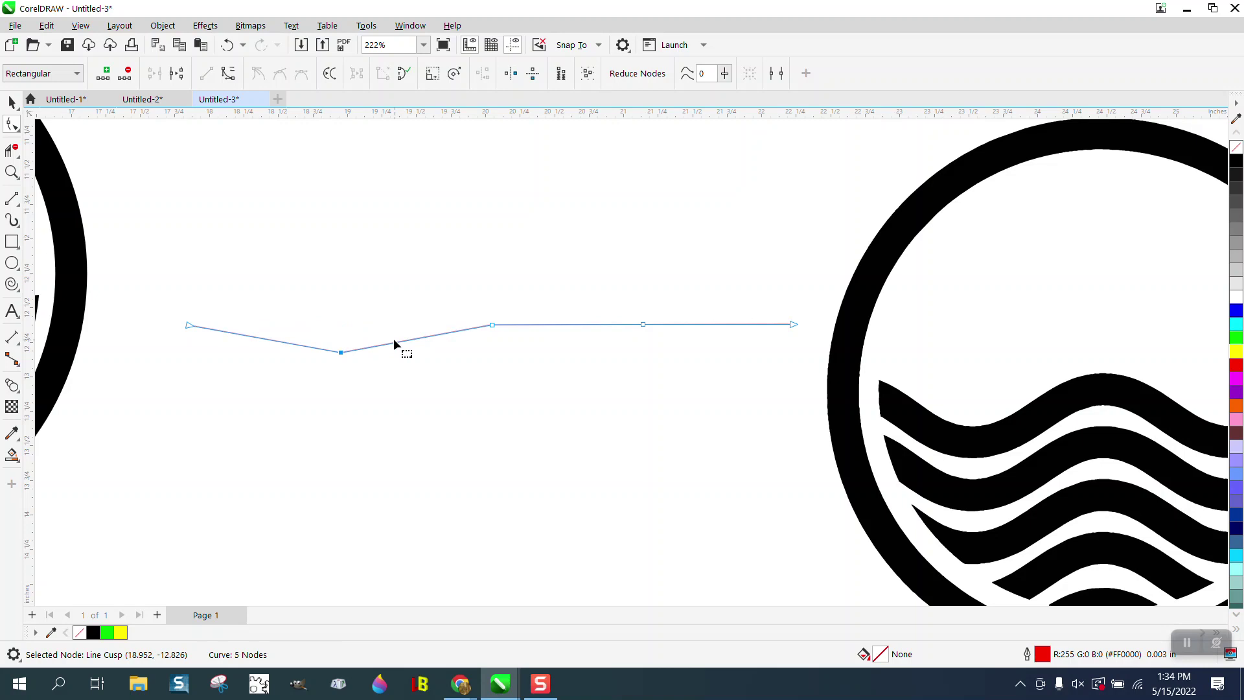
pyautogui.click(227, 45)
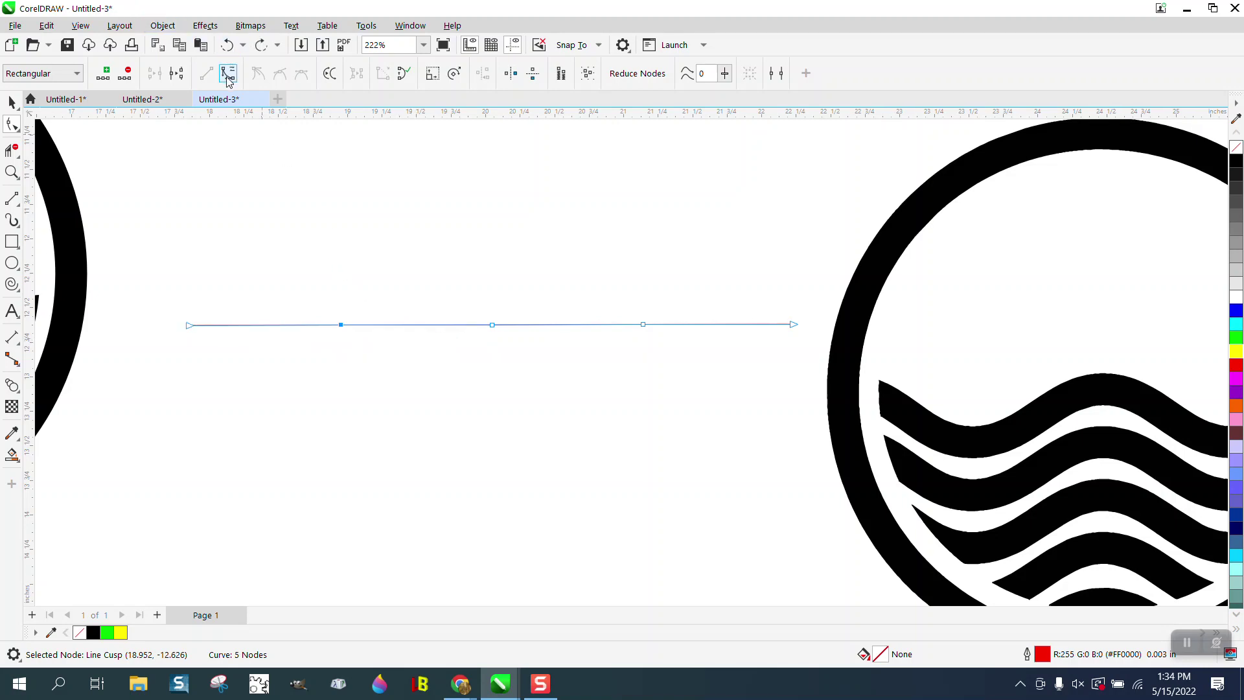
# Step: Convert the line's segments to curves and nudge the inner nodes down, up and down
pyautogui.moveTo(155, 297); pyautogui.dragTo(804, 409)
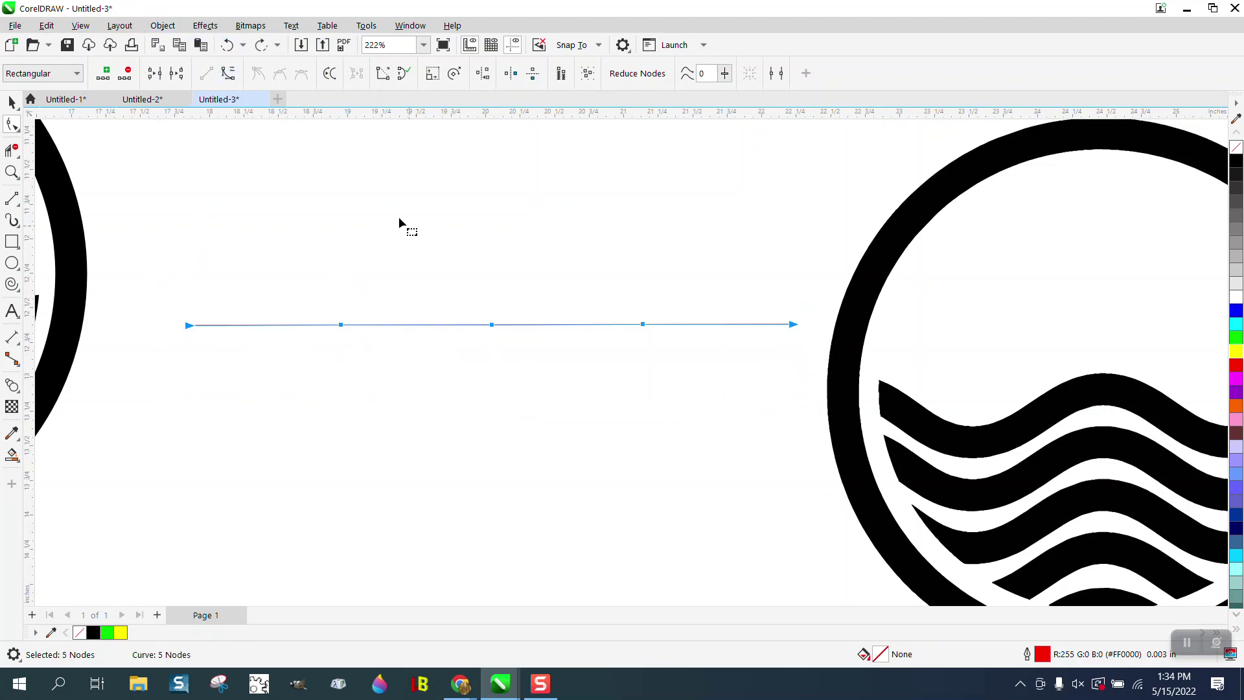
pyautogui.click(227, 74)
pyautogui.click(320, 212)
pyautogui.moveTo(380, 361); pyautogui.dragTo(382, 354)
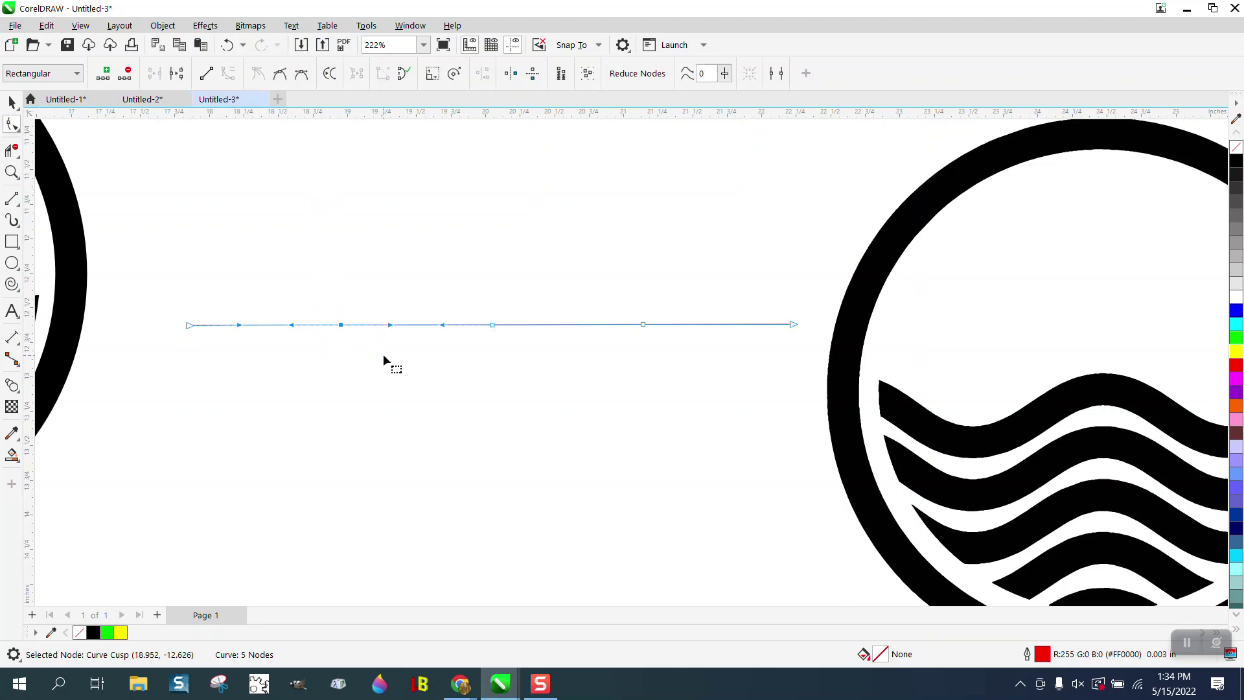
pyautogui.press('Down')
pyautogui.press('Down')
pyautogui.moveTo(475, 312); pyautogui.dragTo(512, 342)
pyautogui.press('Up')
pyautogui.press('Up')
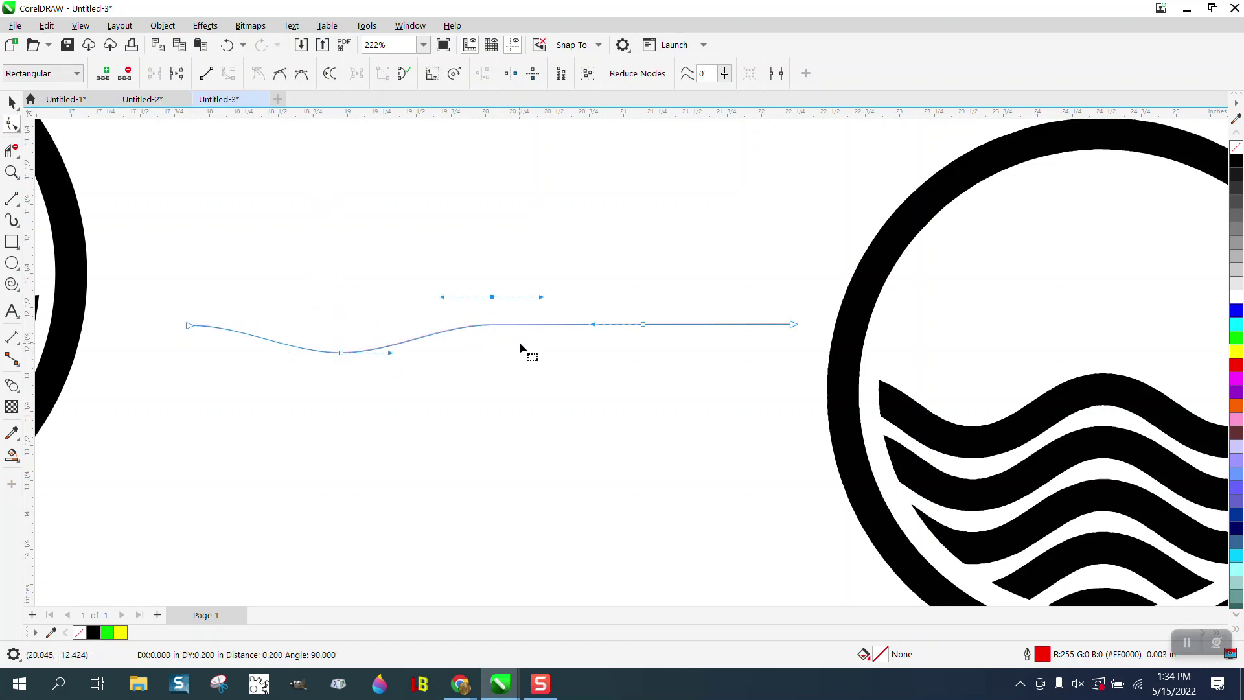
pyautogui.moveTo(665, 355); pyautogui.dragTo(664, 352)
pyautogui.press('Down')
pyautogui.press('Down')
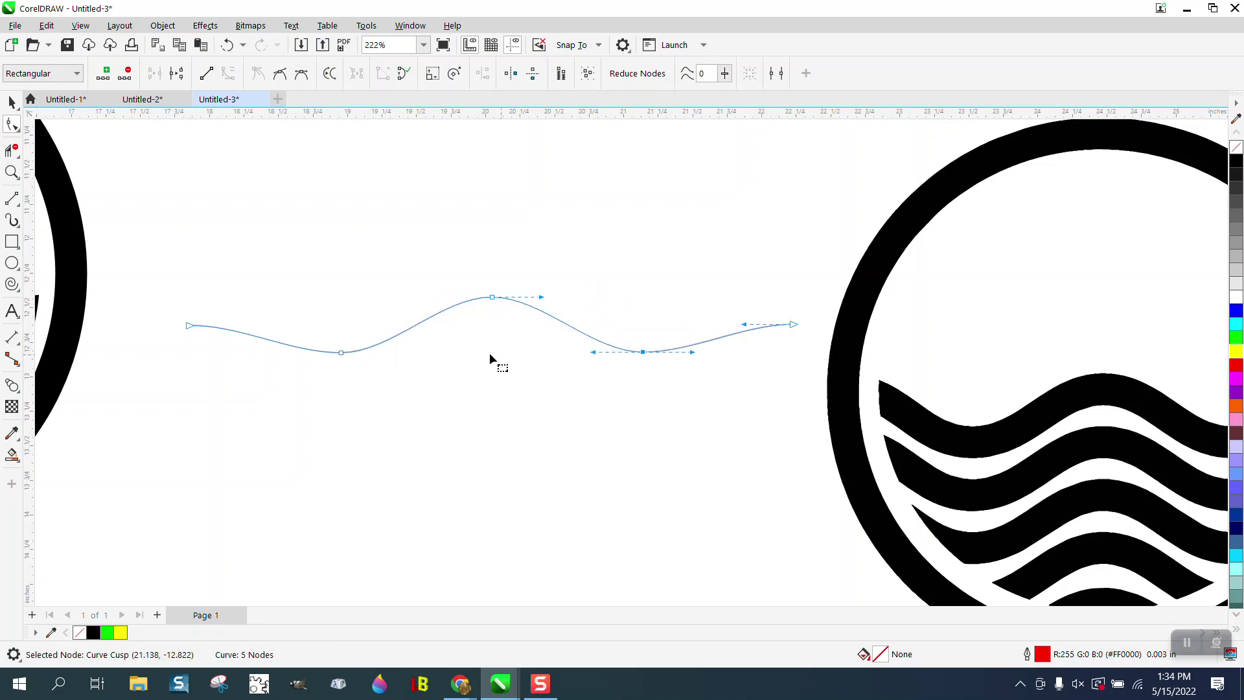
# Step: Deepen the left and right troughs by another nudge down, undoing an accidental crest nudge
pyautogui.scroll(-2, 447, 337)
pyautogui.moveTo(348, 318); pyautogui.dragTo(429, 387)
pyautogui.press('Down')
pyautogui.press('Down')
pyautogui.moveTo(454, 302); pyautogui.dragTo(496, 333)
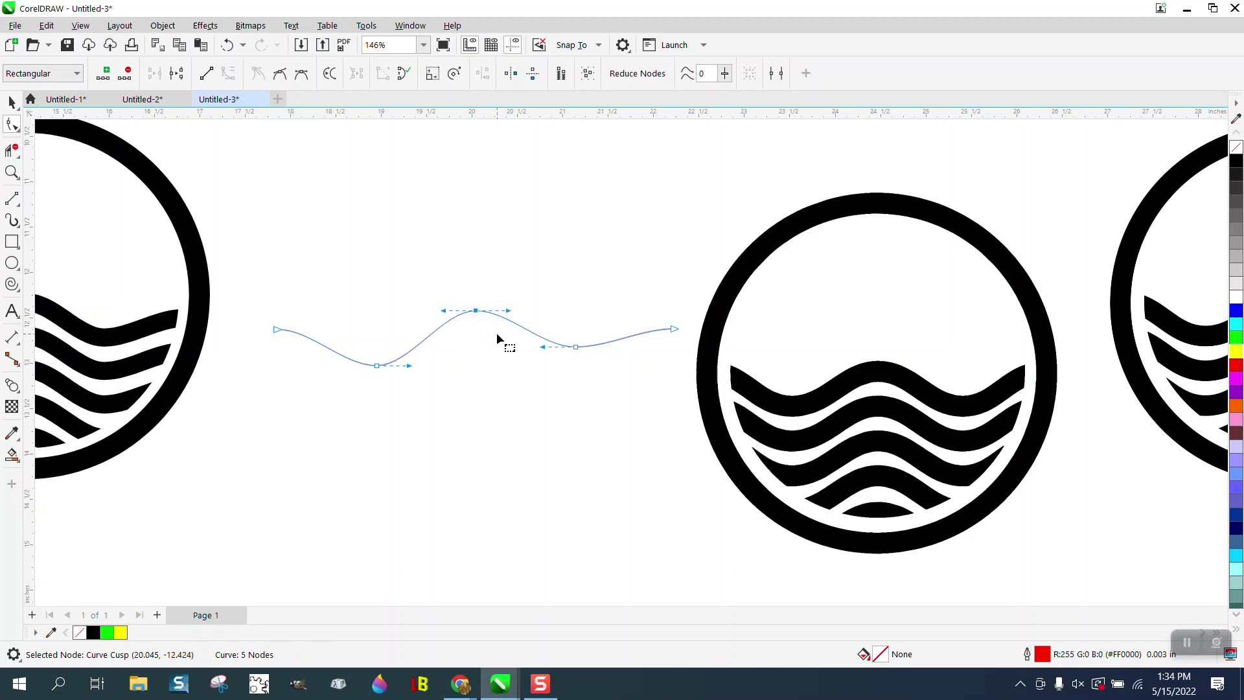
pyautogui.press('Up')
pyautogui.press('Up')
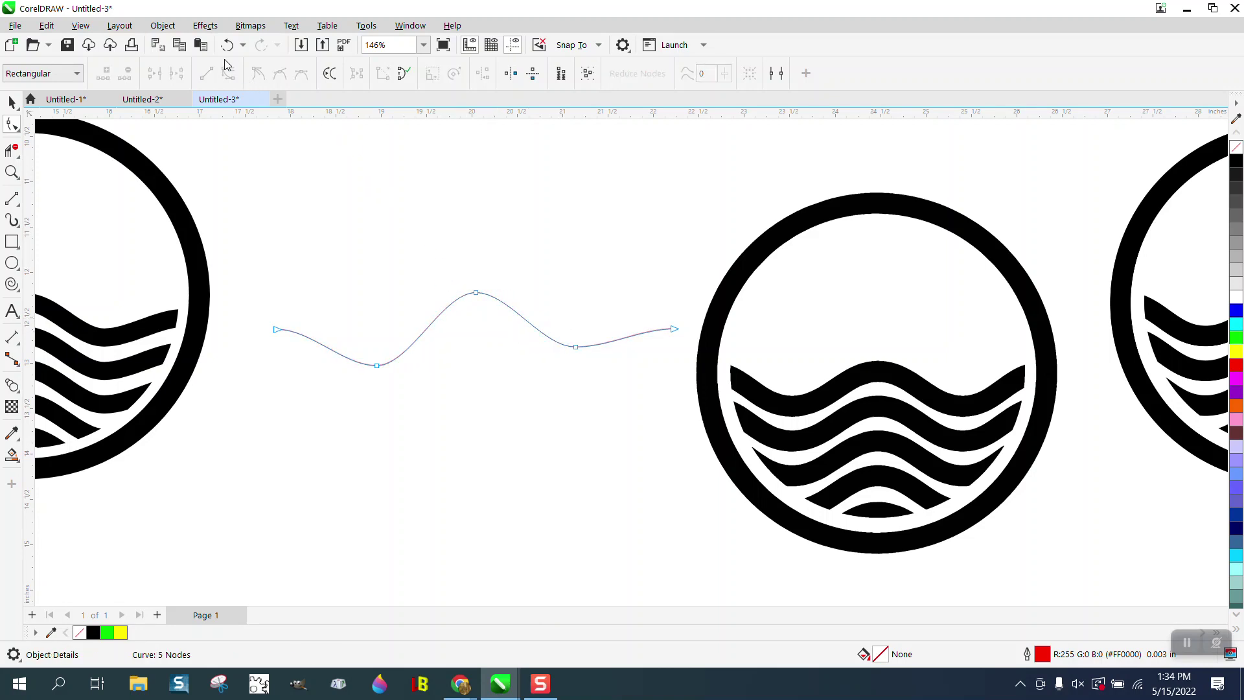
pyautogui.click(227, 45)
pyautogui.moveTo(545, 404); pyautogui.dragTo(545, 402)
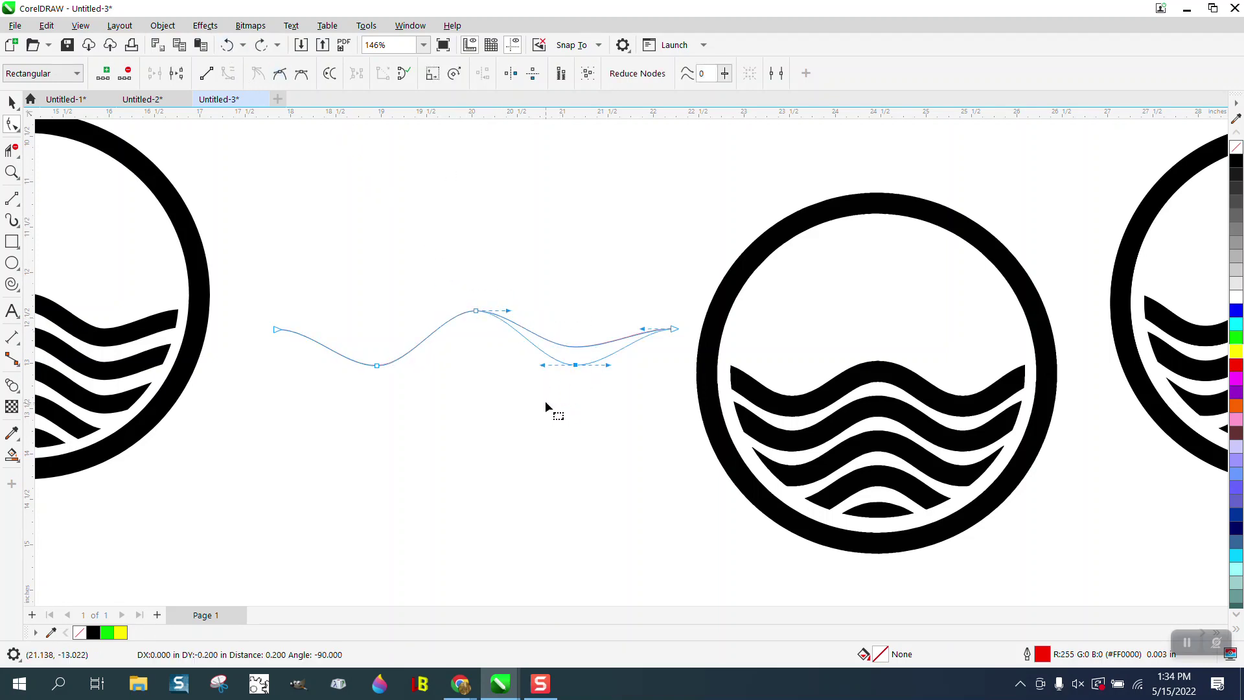
pyautogui.press('Down')
pyautogui.press('Down')
pyautogui.scroll(-1, 516, 372)
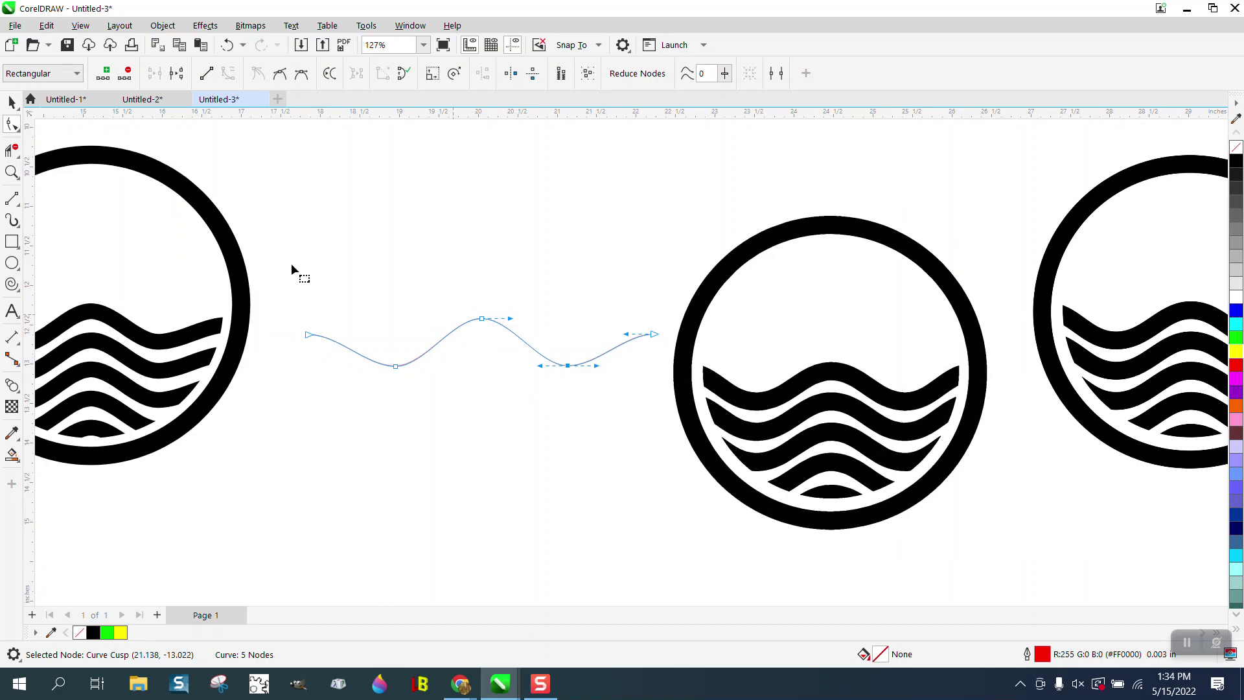
pyautogui.click(12, 101)
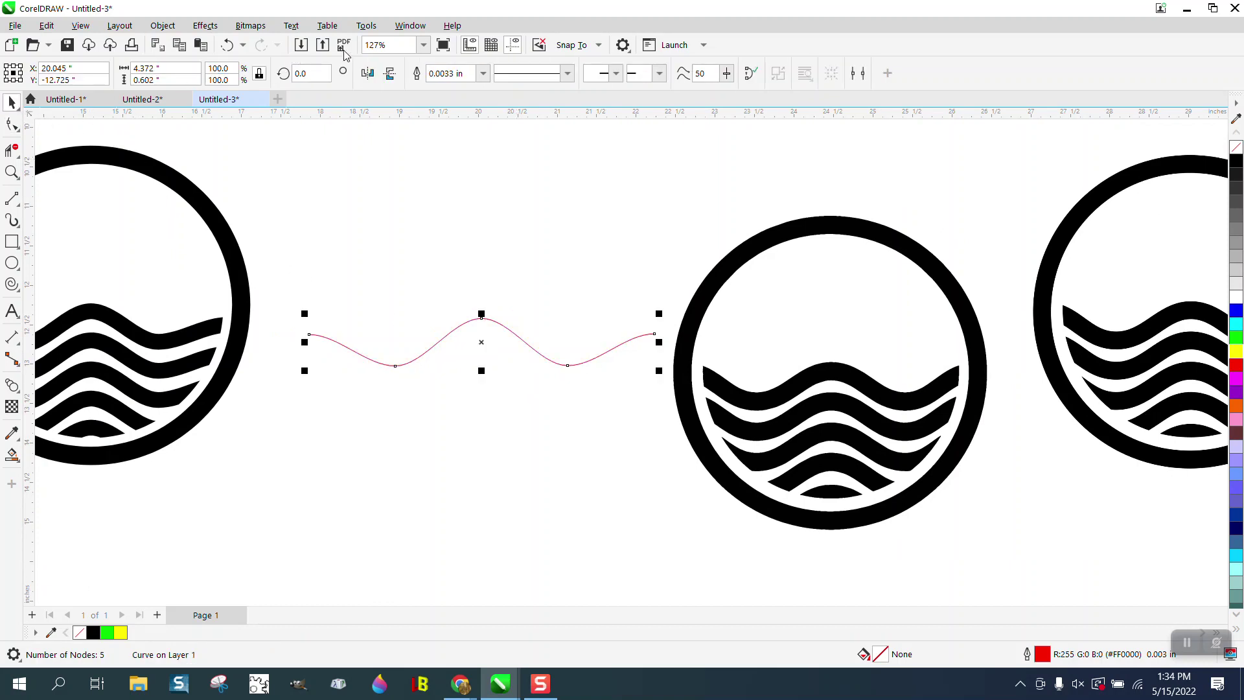
# Step: Set the wave's outline width to 0.2 in and its outline colour to black
pyautogui.click(483, 73)
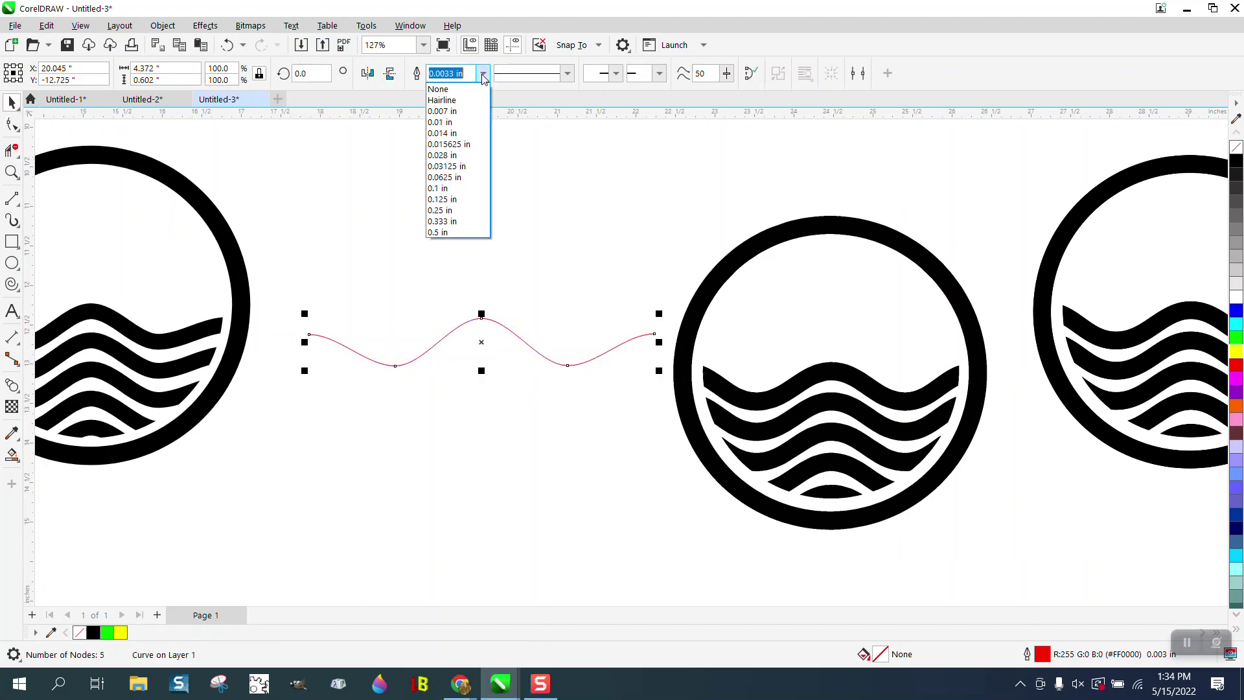
pyautogui.click(443, 211)
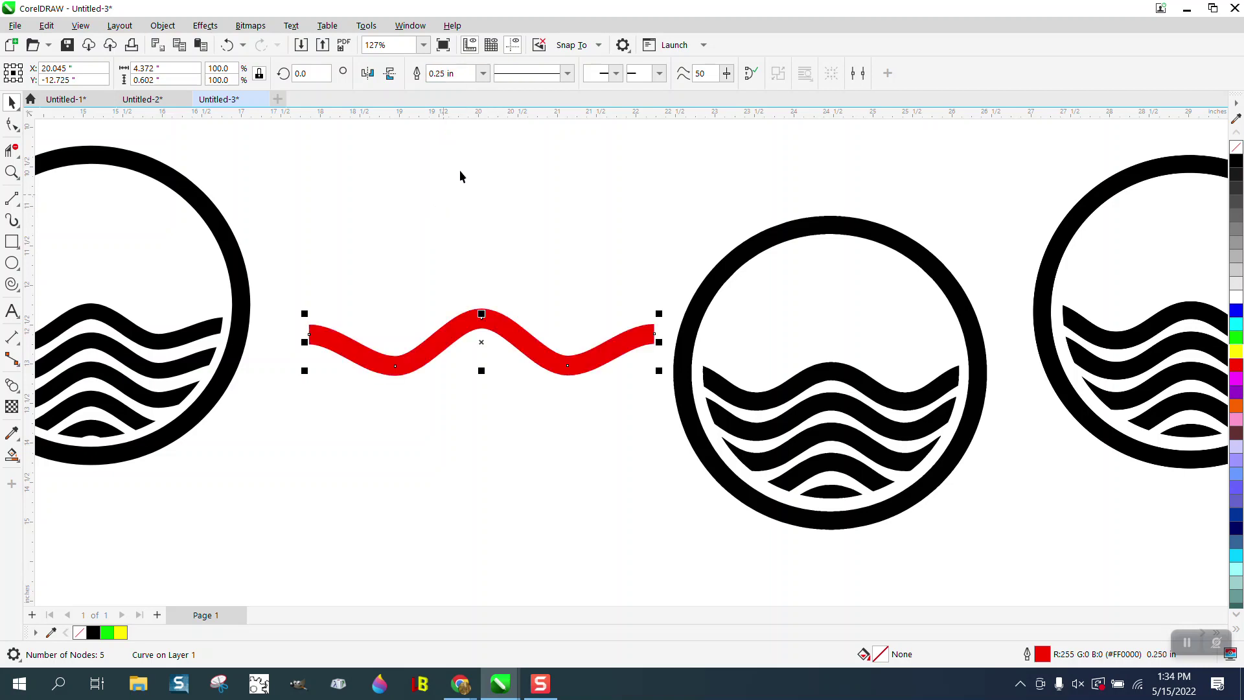
pyautogui.moveTo(472, 73); pyautogui.dragTo(410, 74)
pyautogui.write('0.2')
pyautogui.press('Return')
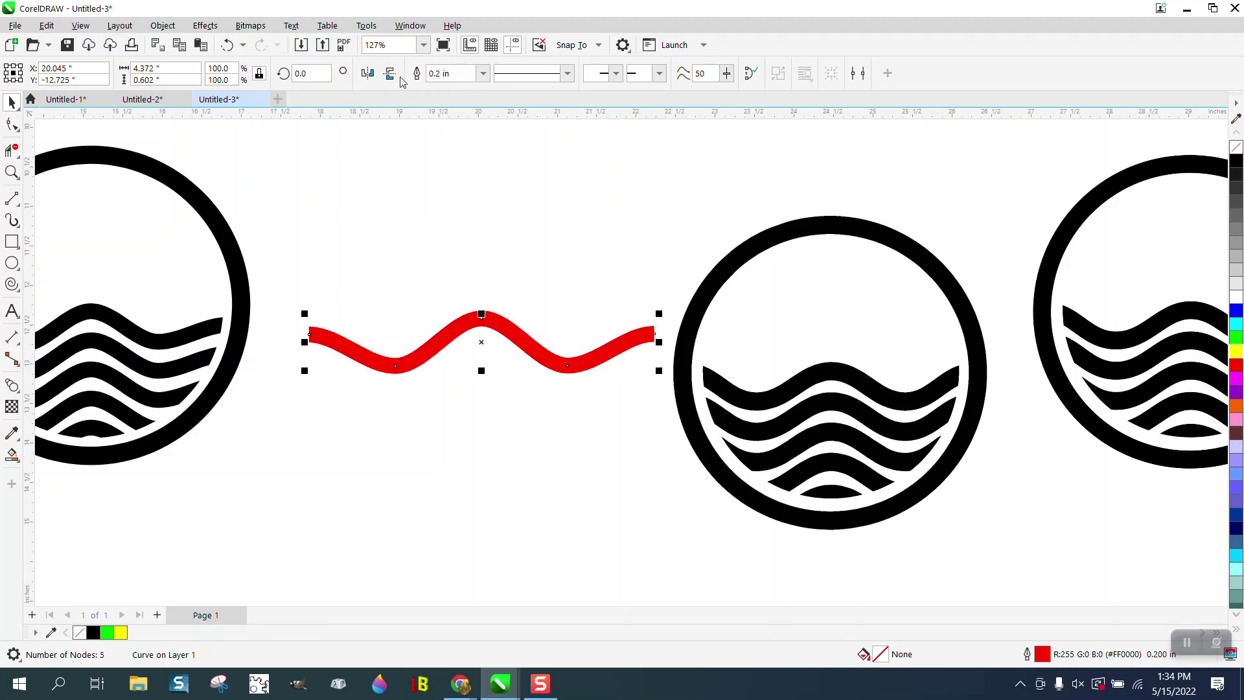
pyautogui.click(483, 73)
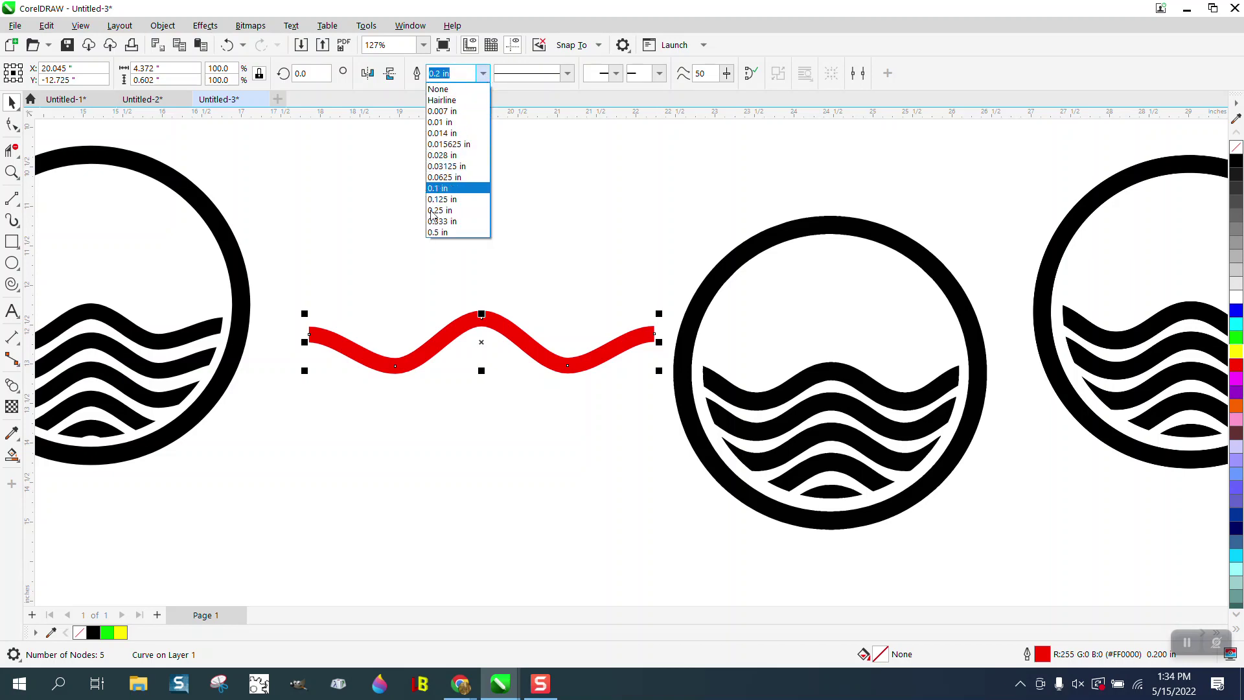
pyautogui.click(1237, 164)
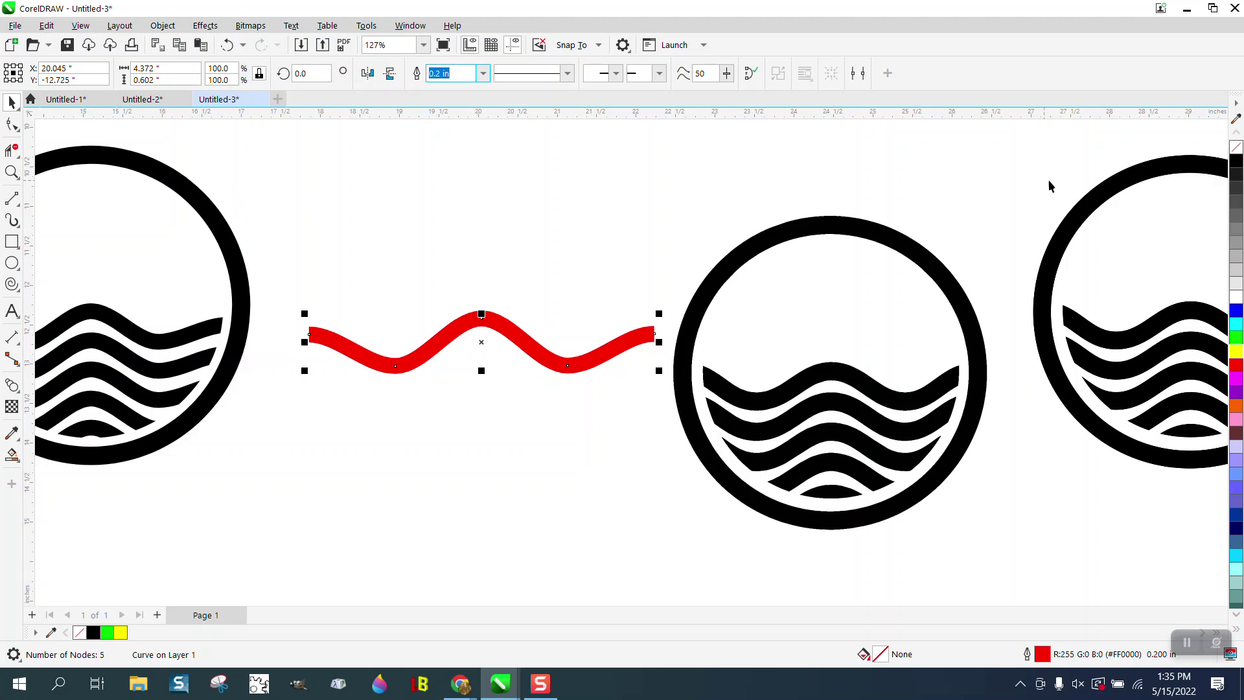
pyautogui.rightClick(1237, 160)
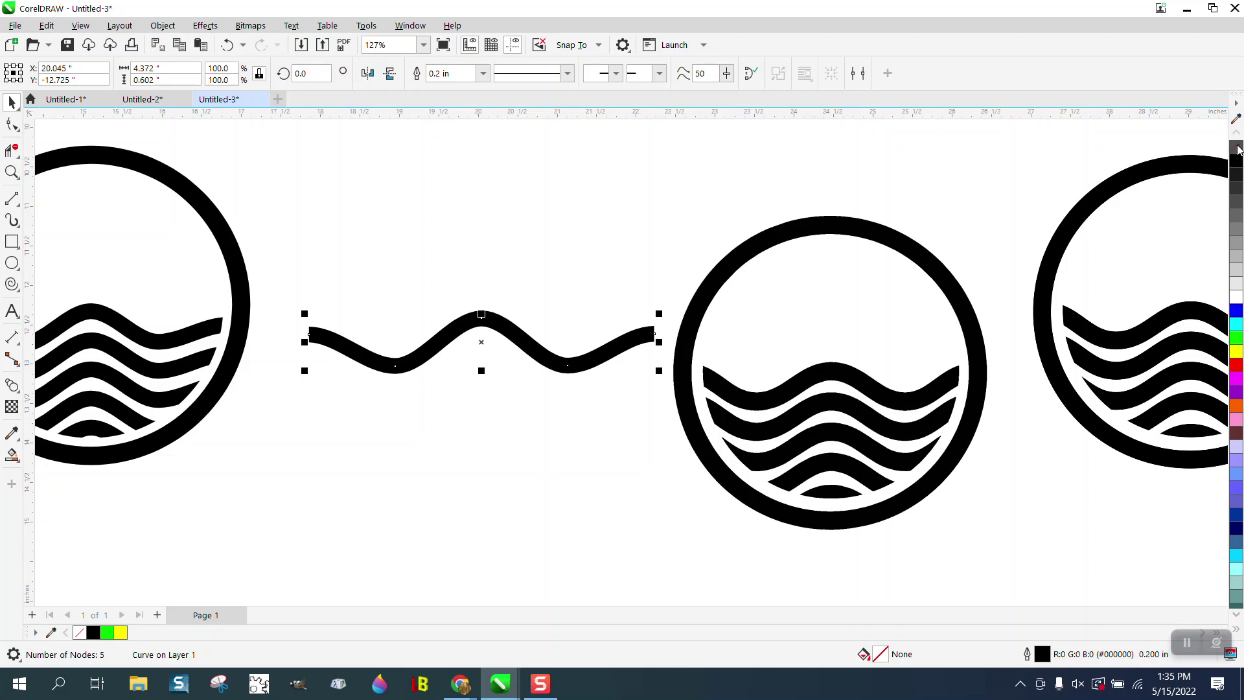
# Step: Convert the wave outline to an object with no fill and a thin black outline
pyautogui.click(163, 25)
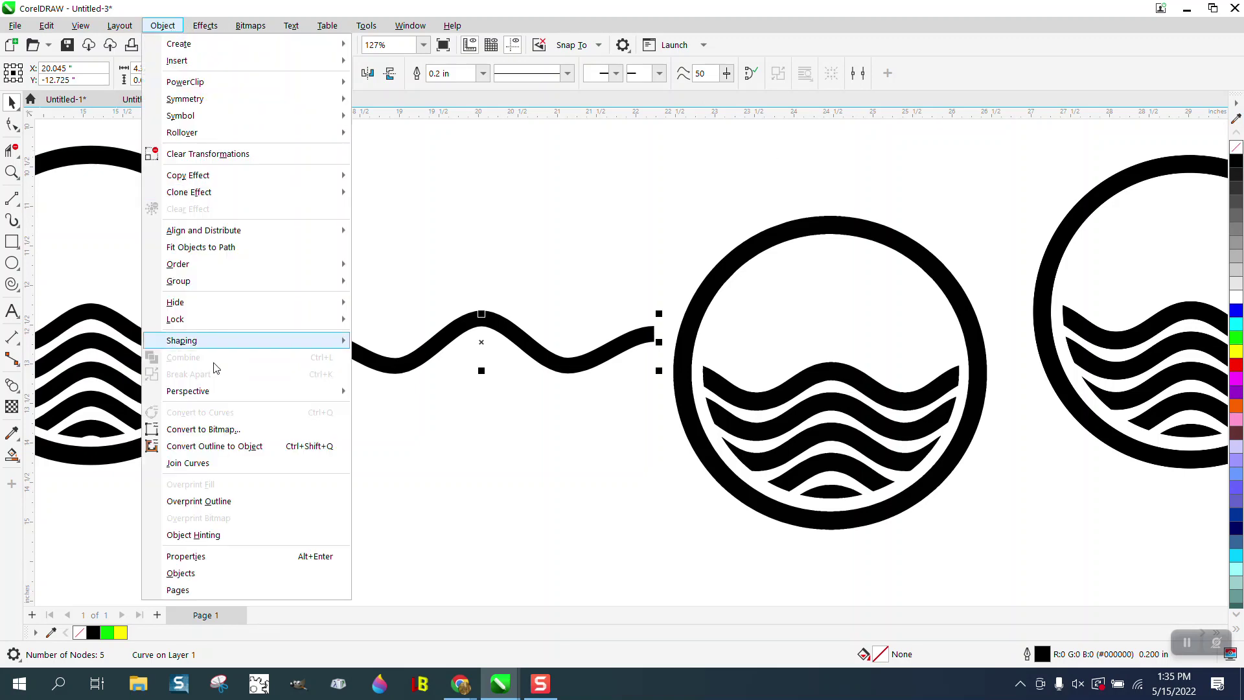
pyautogui.click(227, 448)
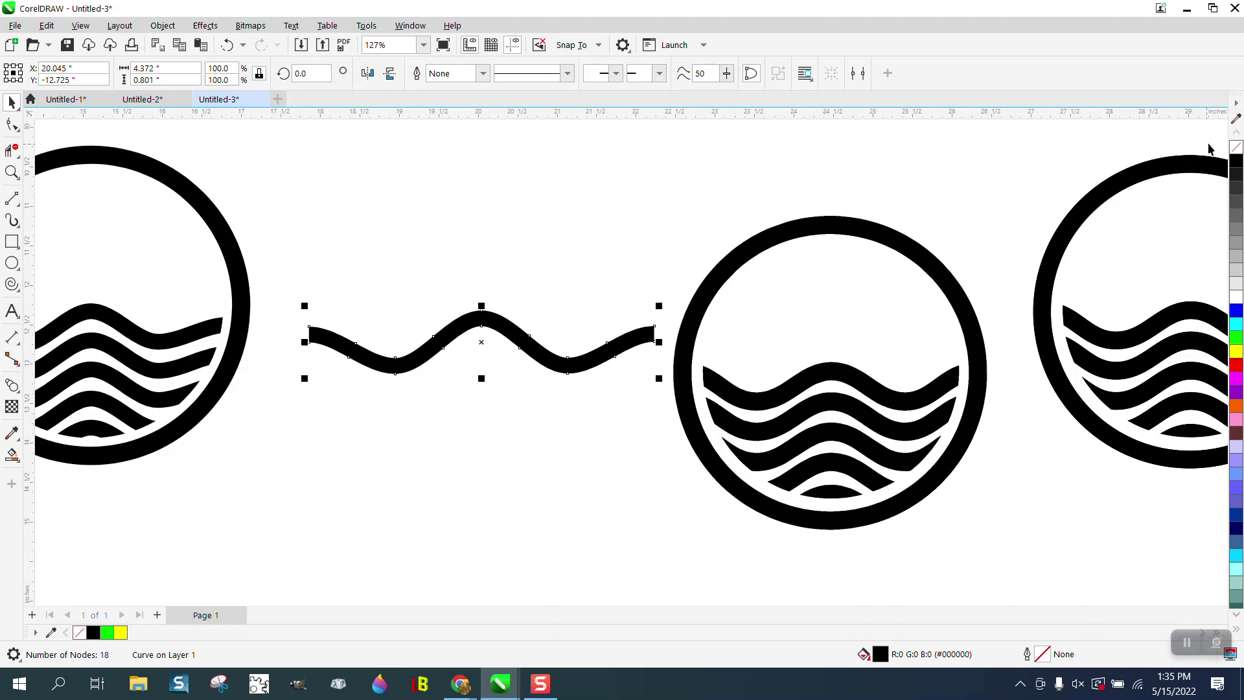
pyautogui.click(1236, 147)
pyautogui.rightClick(1237, 160)
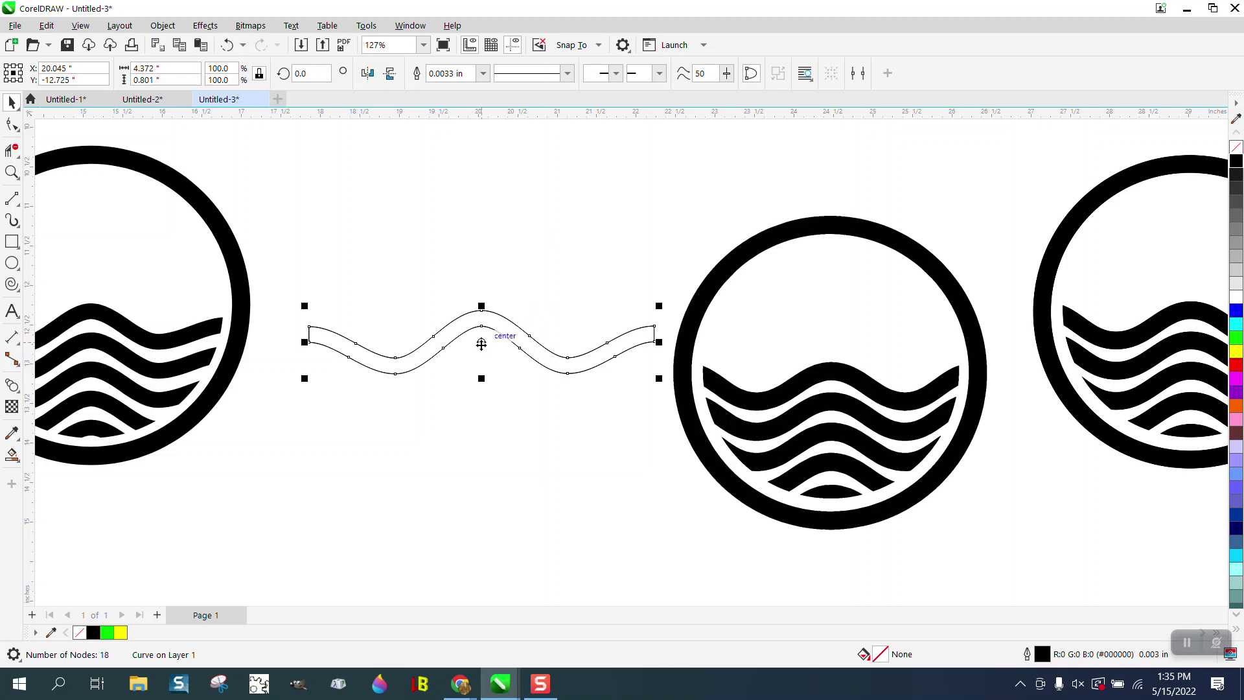
# Step: Duplicate the wave downward into five evenly stacked bands and group them
pyautogui.moveTo(481, 344); pyautogui.dragTo(481, 373)
pyautogui.rightClick(481, 373)
pyautogui.hotkey('ctrl', 'r')
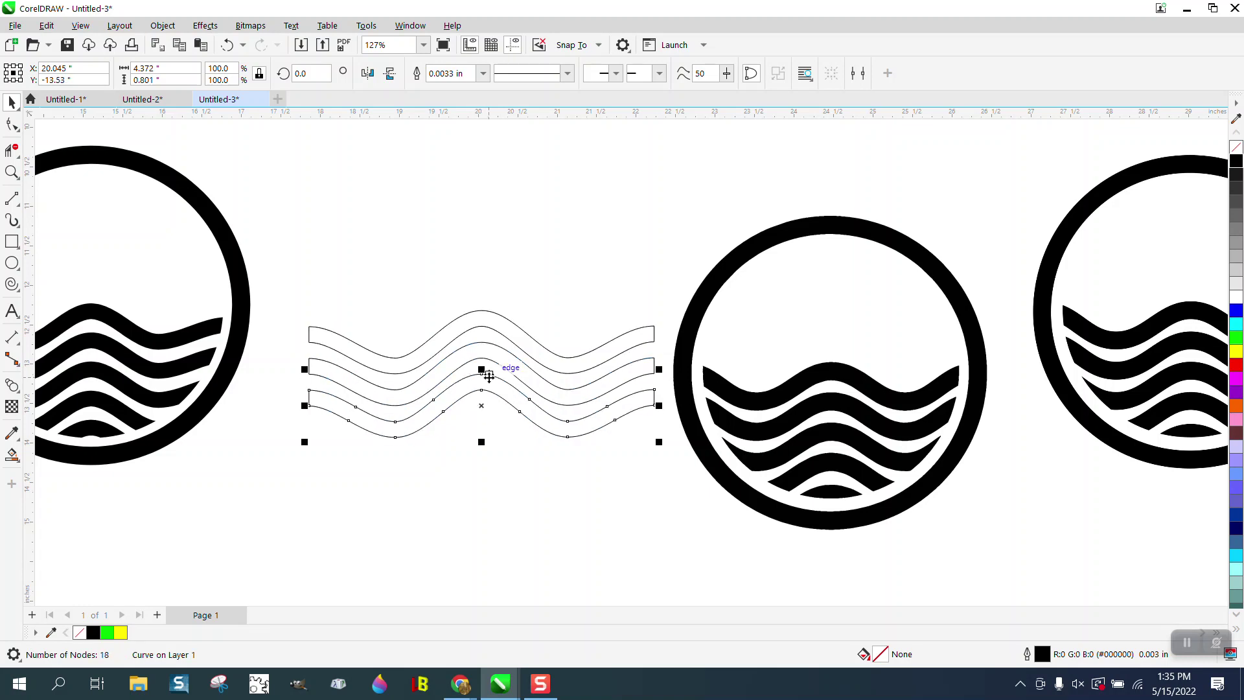
pyautogui.hotkey('ctrl', 'r')
pyautogui.hotkey('ctrl', 'r')
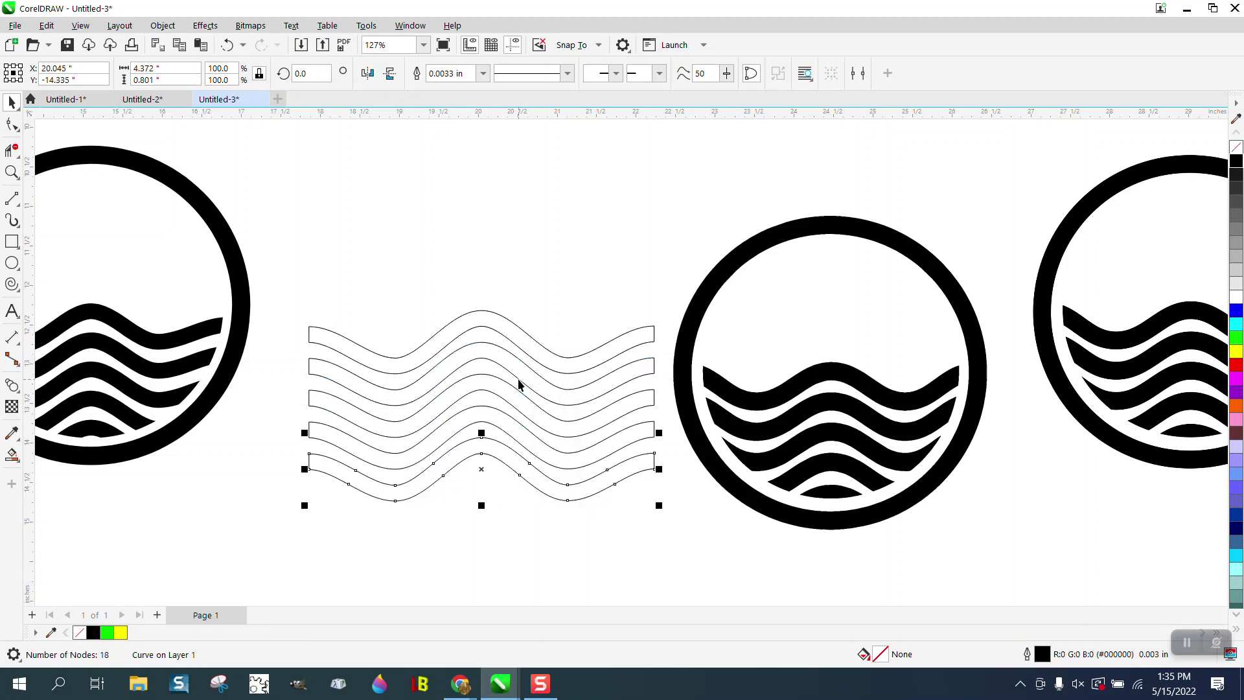
pyautogui.scroll(-2, 348, 348)
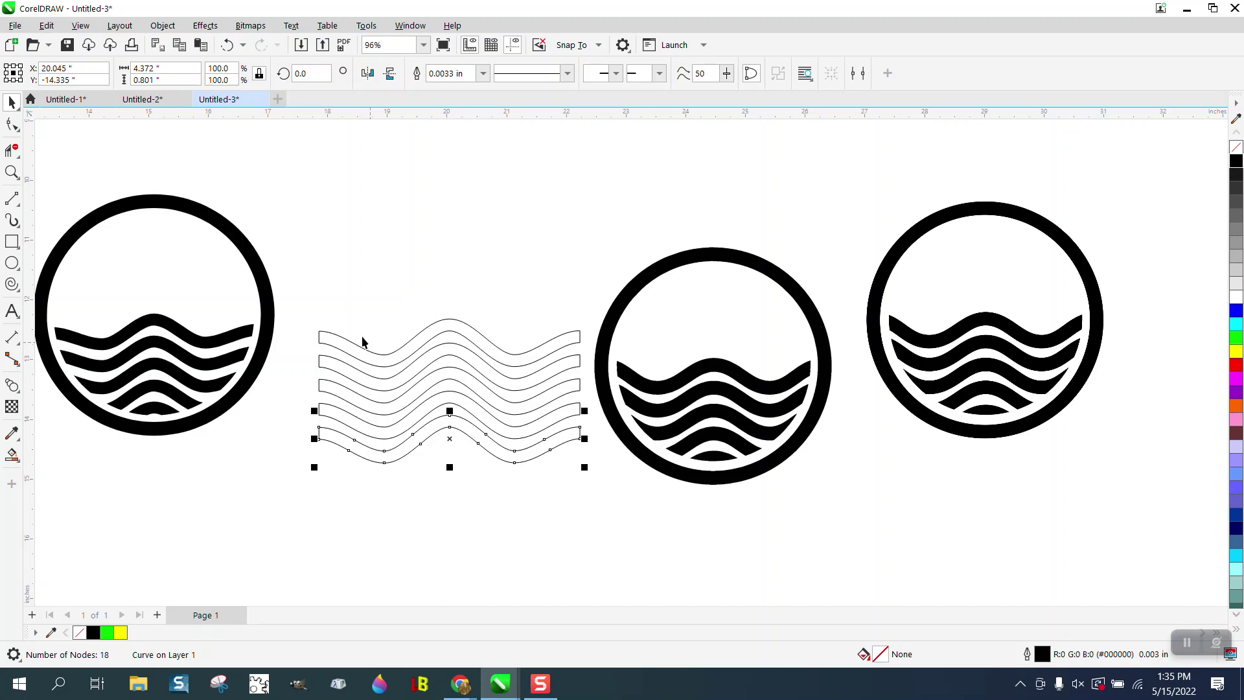
pyautogui.moveTo(295, 278); pyautogui.dragTo(619, 487)
pyautogui.hotkey('ctrl', 'g')
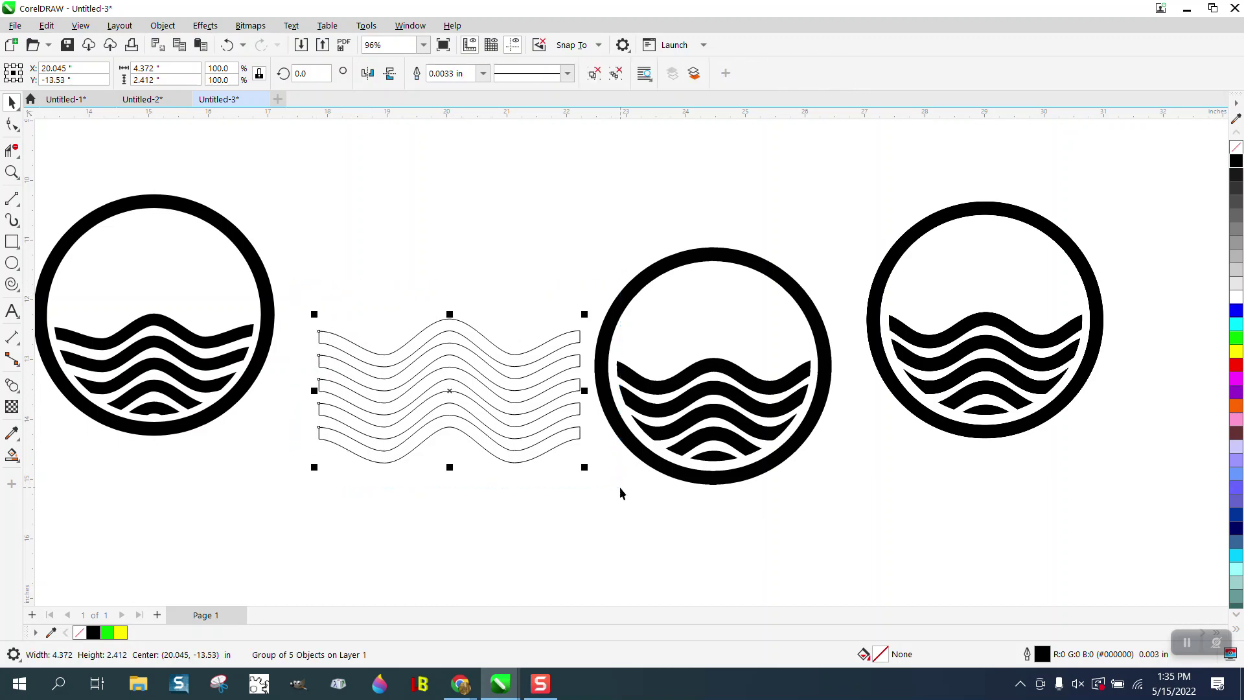
# Step: Centre the wave group on the page and draw a circle centred over it
pyautogui.press('p')
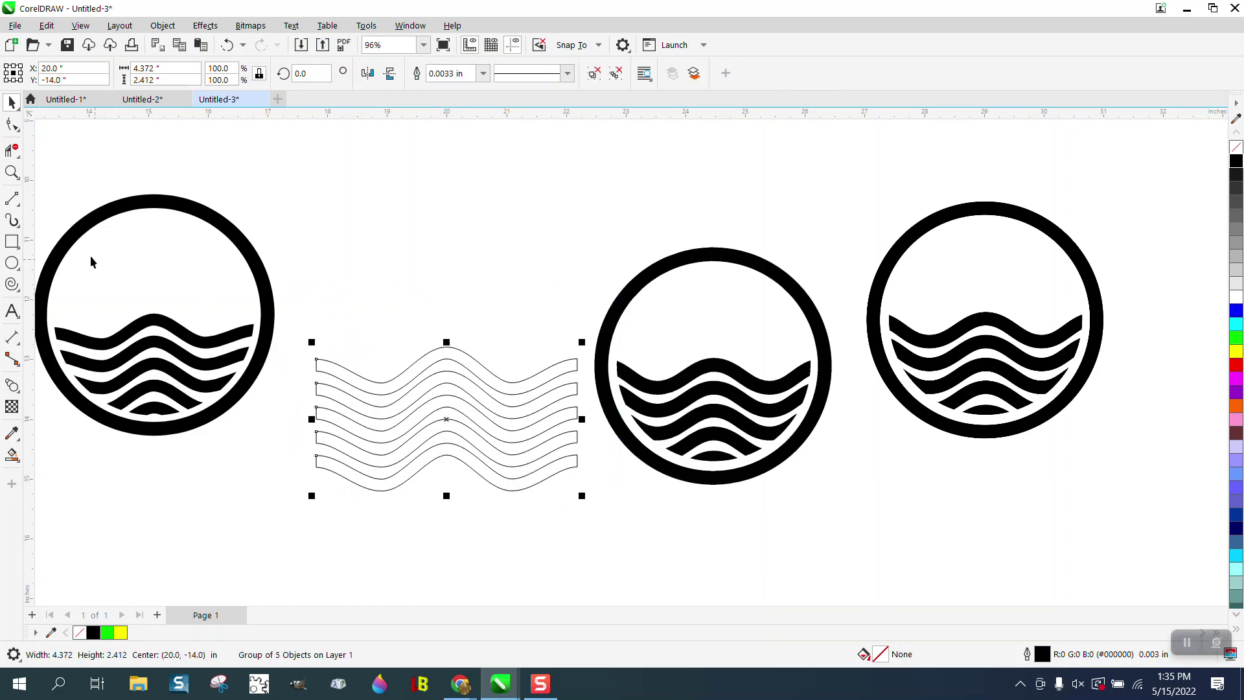
pyautogui.click(11, 262)
pyautogui.moveTo(641, 177); pyautogui.dragTo(414, 347)
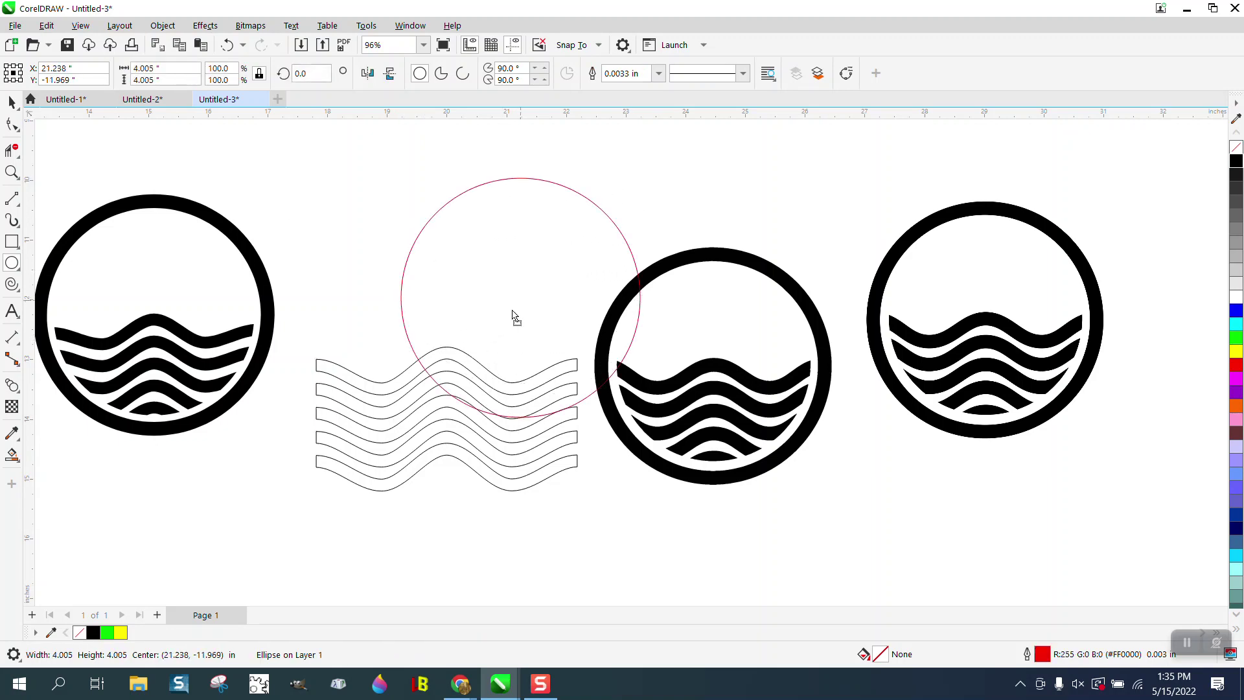
pyautogui.moveTo(521, 300); pyautogui.dragTo(447, 348)
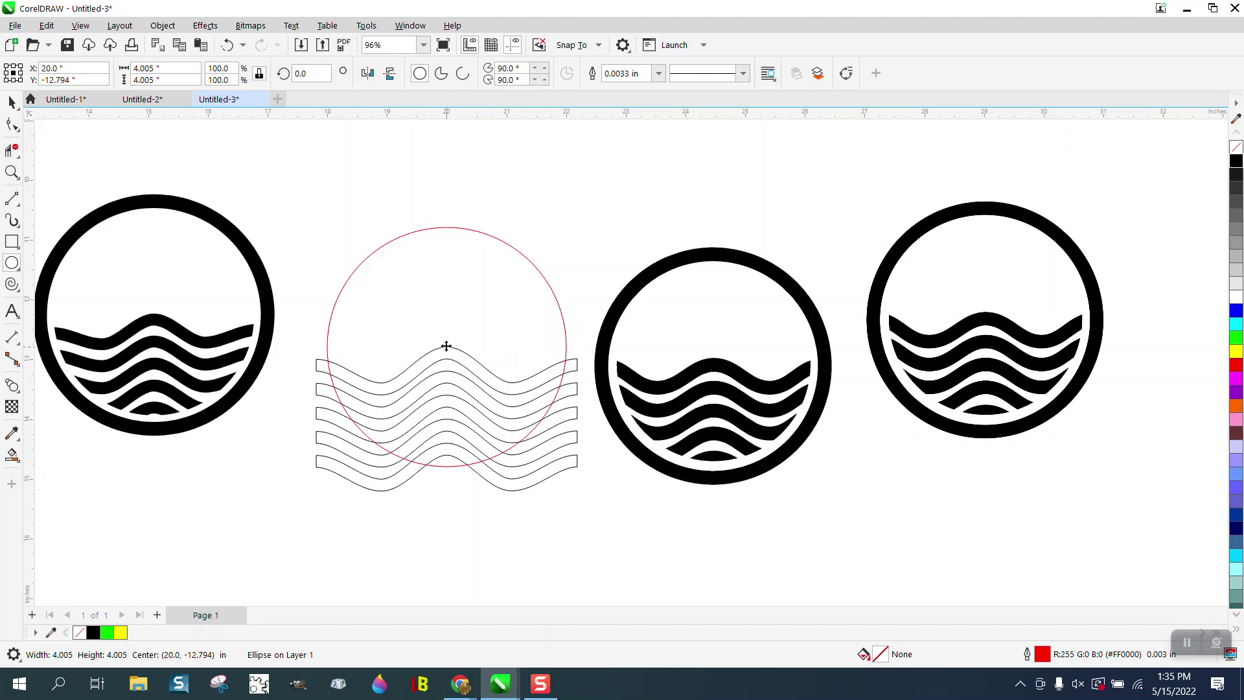
pyautogui.moveTo(447, 347); pyautogui.dragTo(446, 337)
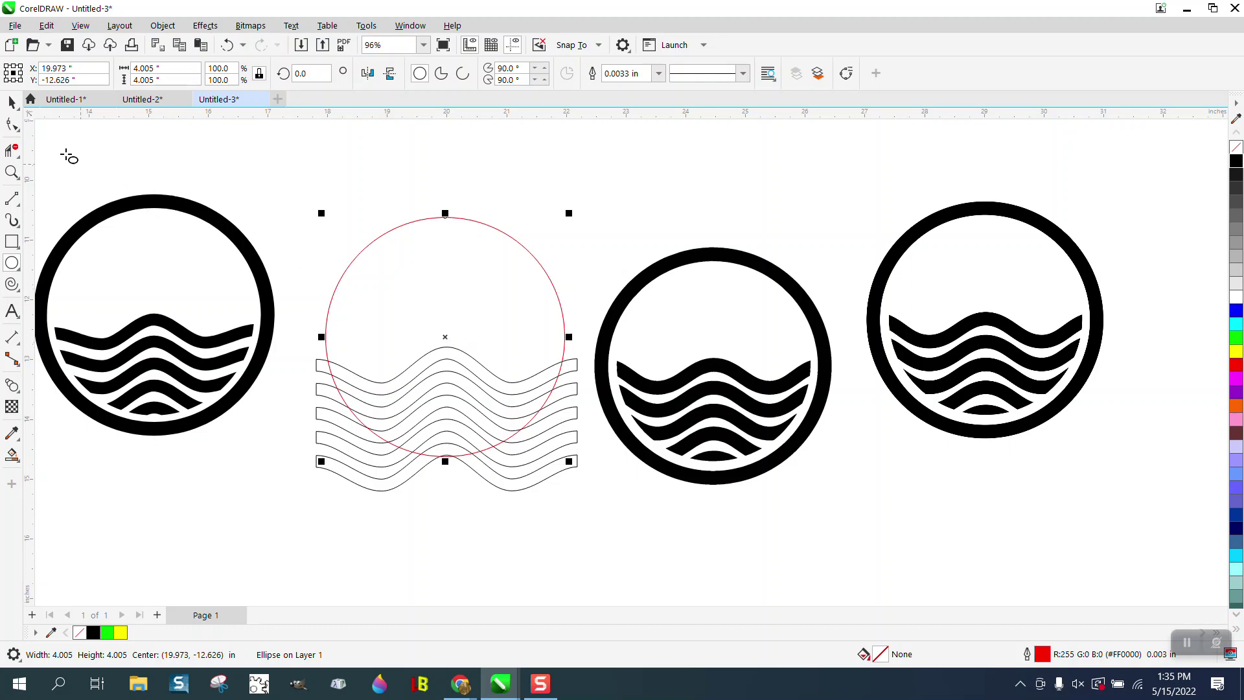
# Step: Make enlarged concentric copies of the circle at 4.255 and 4.797 inches
pyautogui.click(12, 102)
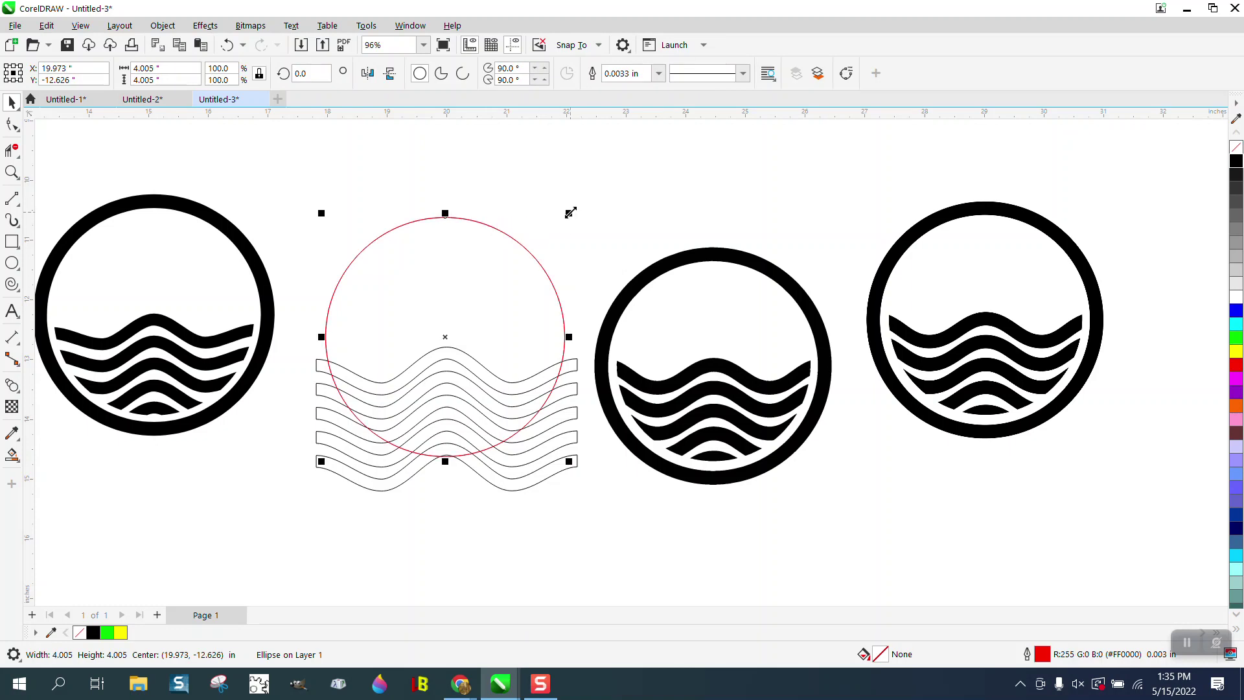
pyautogui.moveTo(569, 213); pyautogui.dragTo(577, 203)
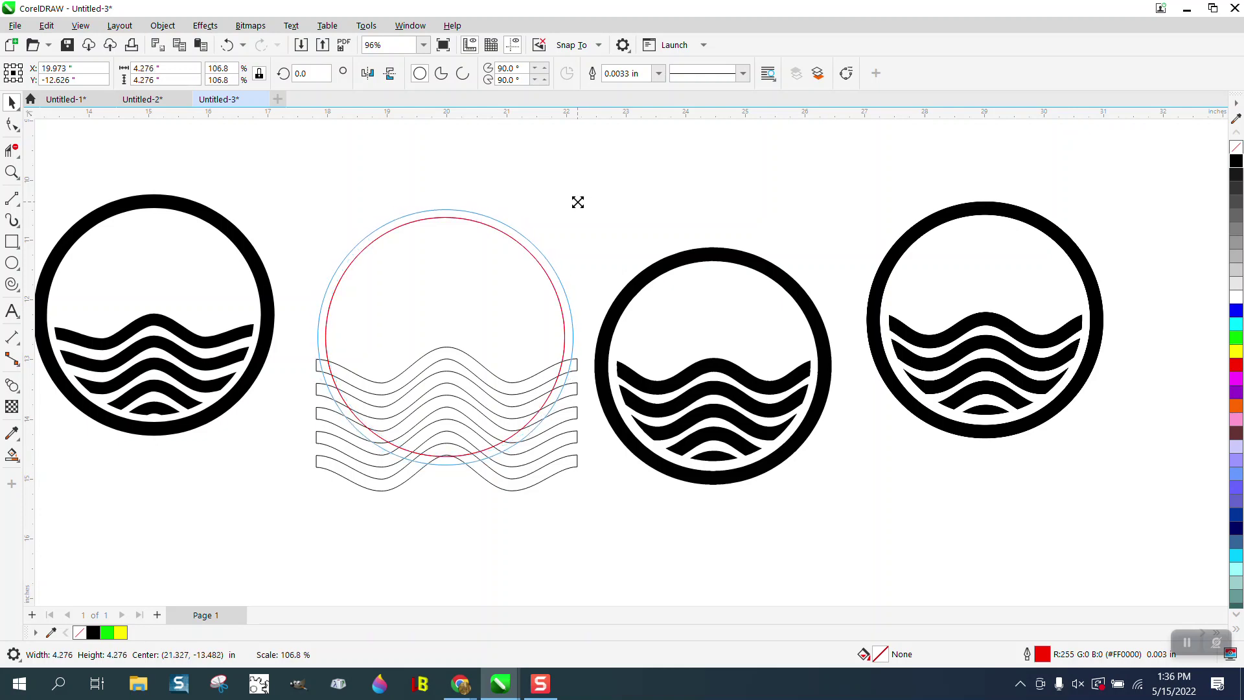
pyautogui.hotkey('ctrl', 'r')
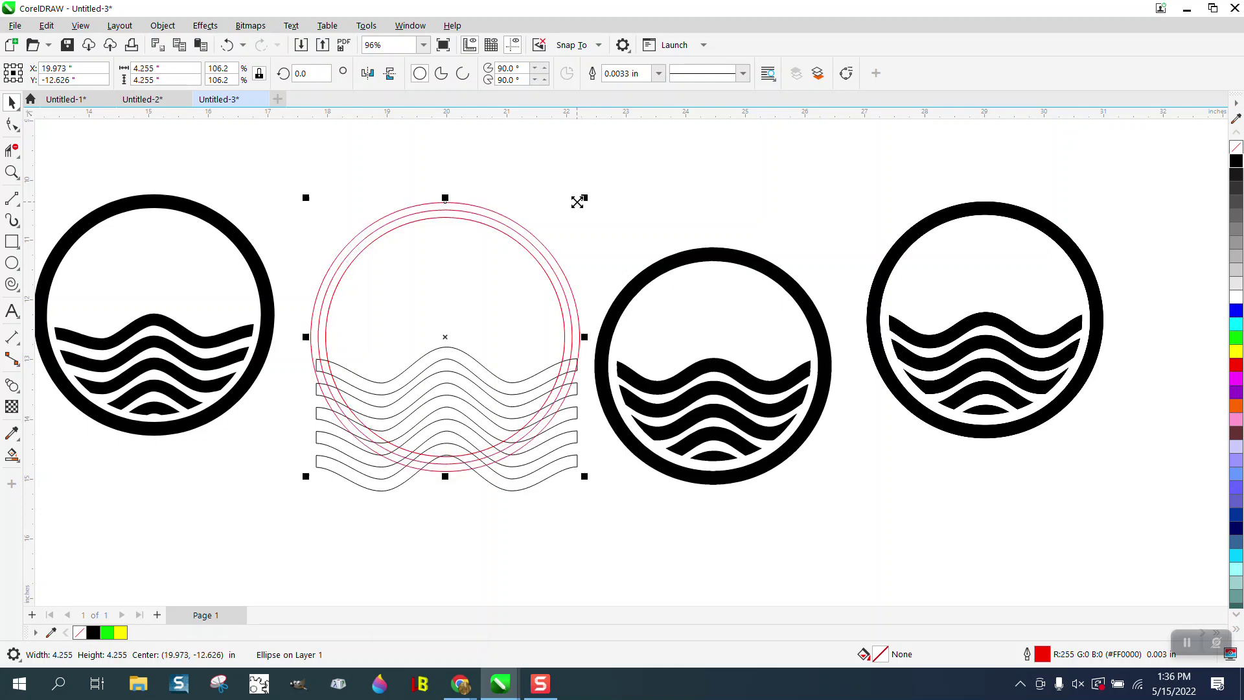
pyautogui.moveTo(584, 198); pyautogui.dragTo(600, 195)
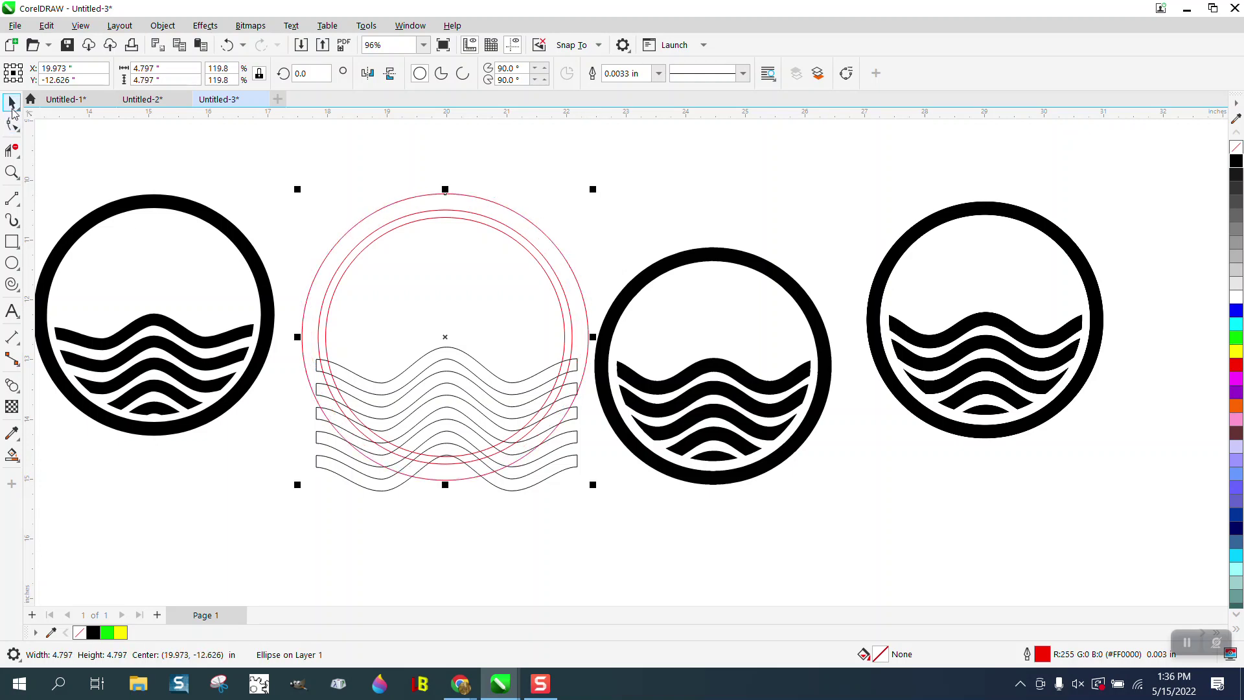
# Step: Set the nudge distance to 5 inches
pyautogui.click(520, 161)
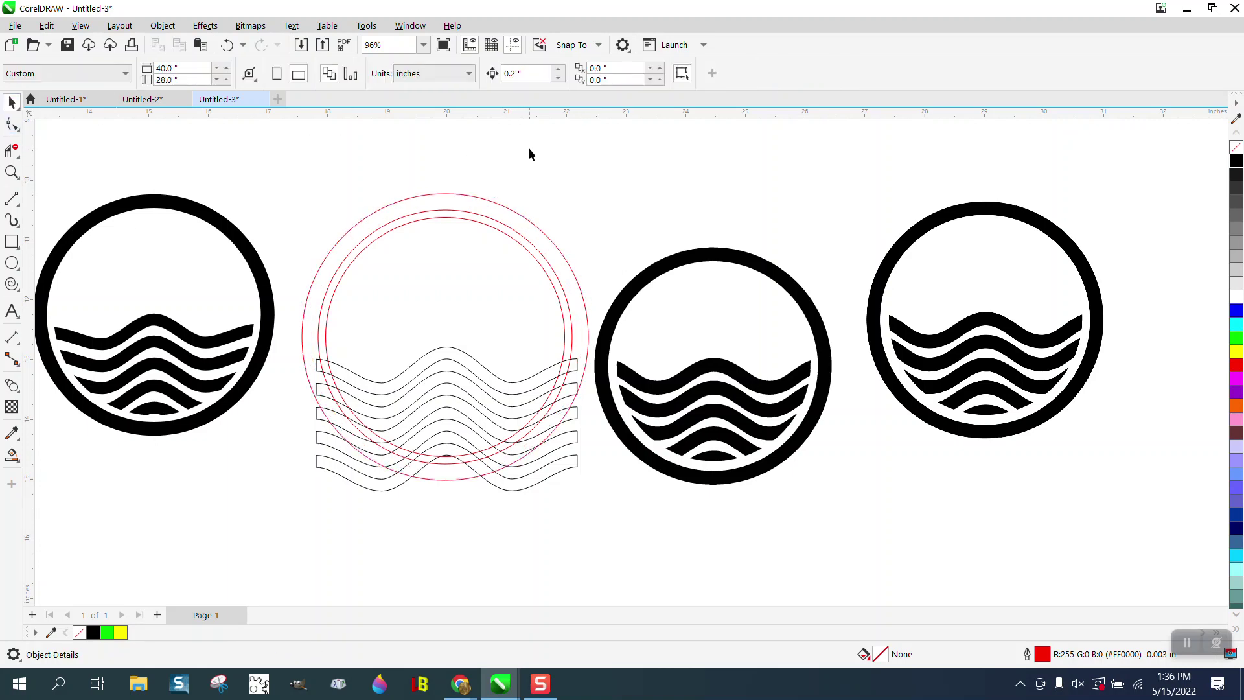
pyautogui.moveTo(527, 74); pyautogui.dragTo(452, 75)
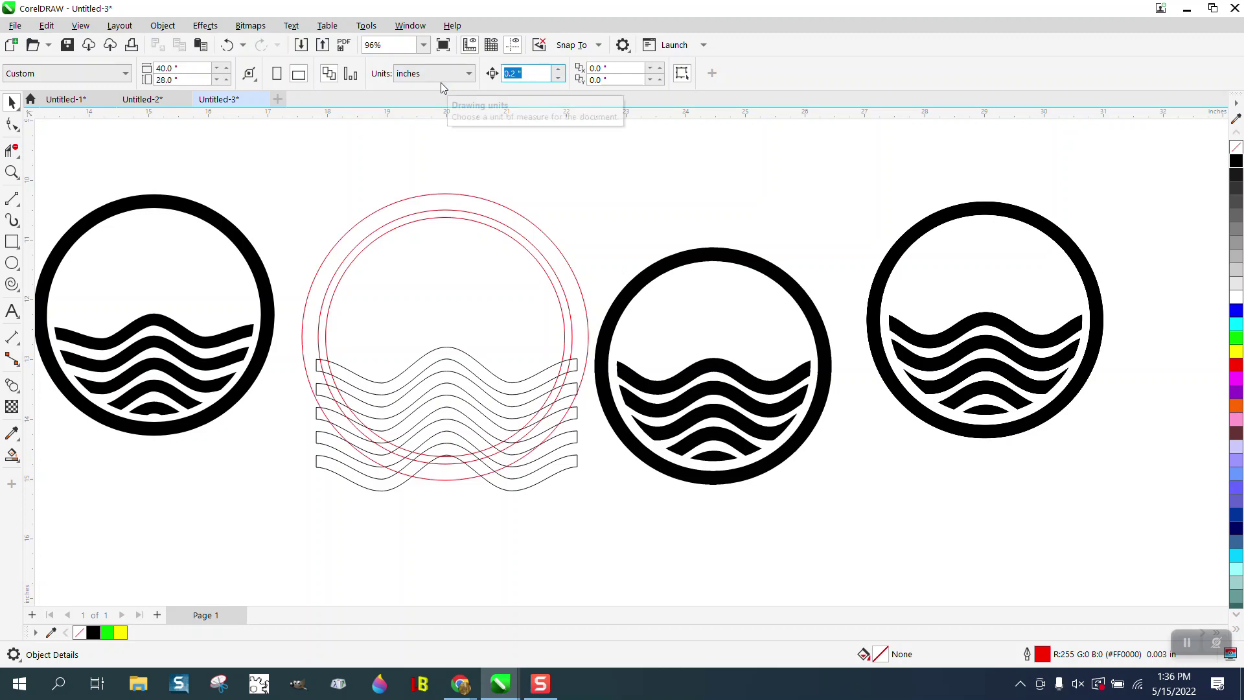
pyautogui.write('5')
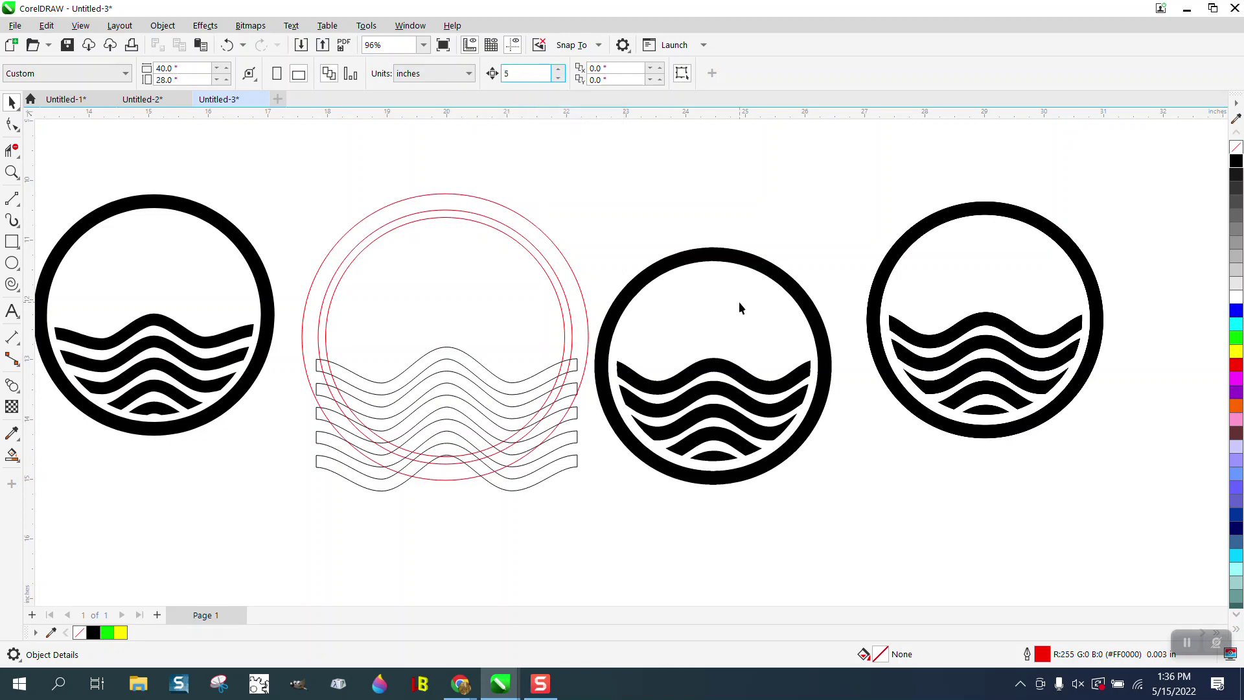
# Step: Move two traced logos down-right and shift the outer and middle circles 5 inches right
pyautogui.moveTo(745, 272); pyautogui.dragTo(948, 457)
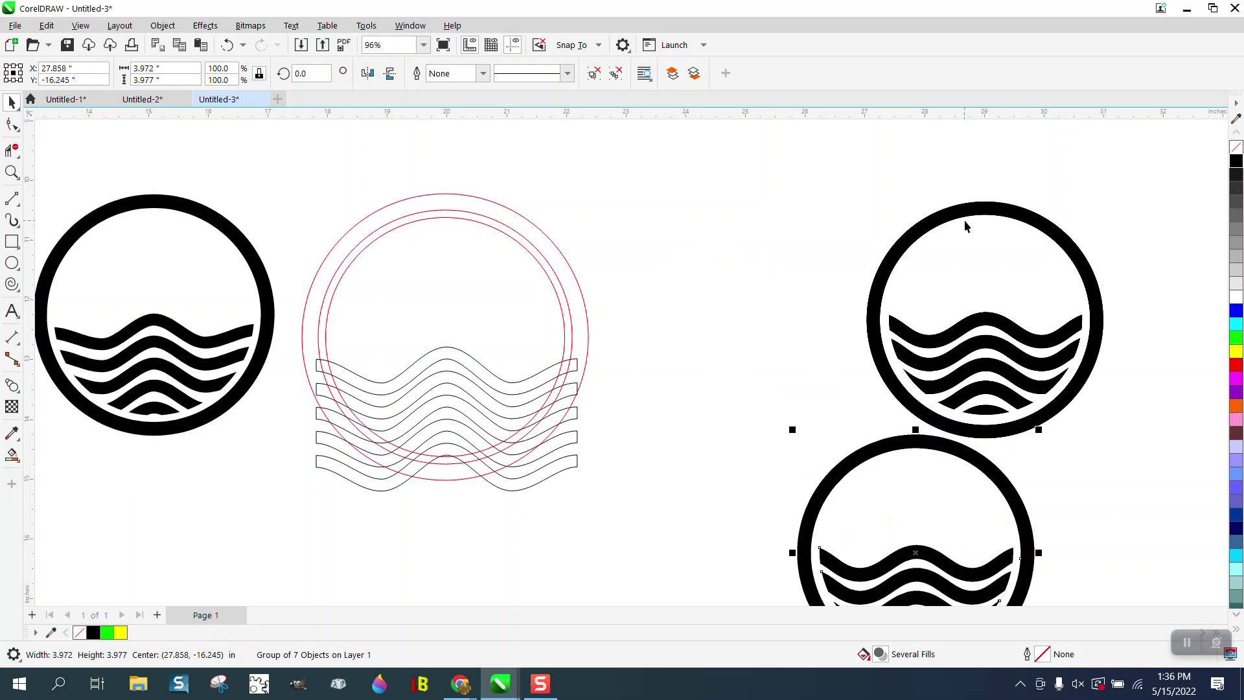
pyautogui.moveTo(967, 227); pyautogui.dragTo(1144, 415)
pyautogui.click(546, 240)
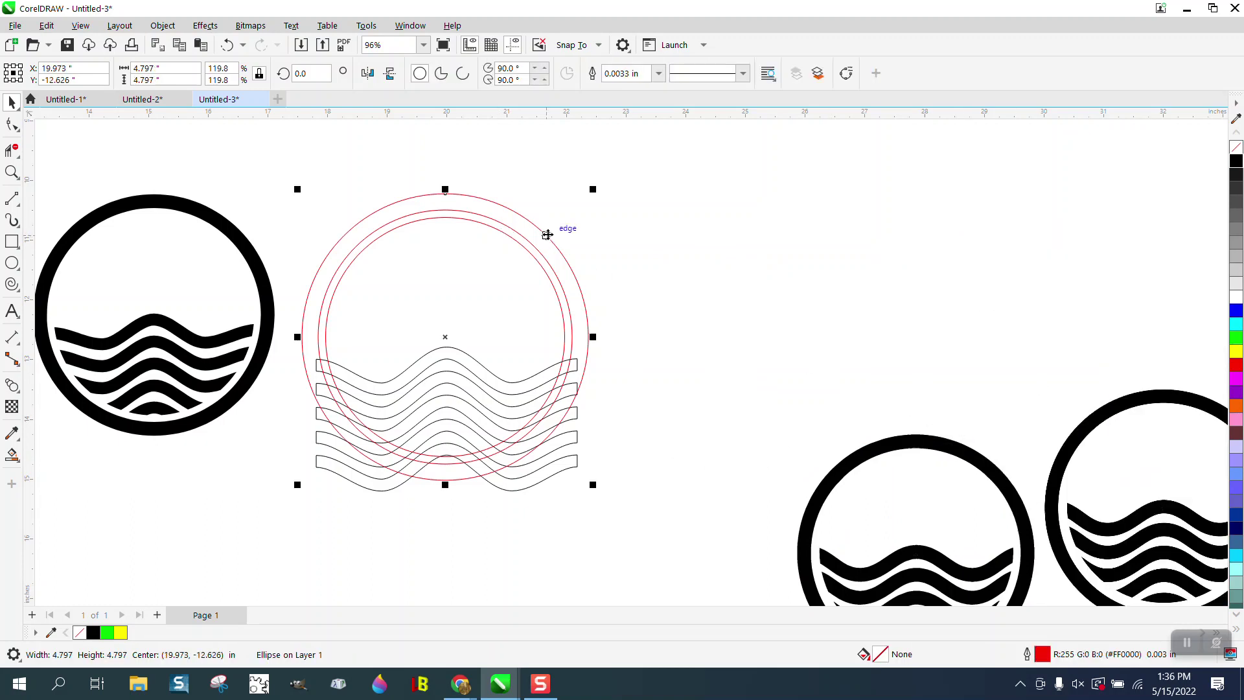
pyautogui.press('Right')
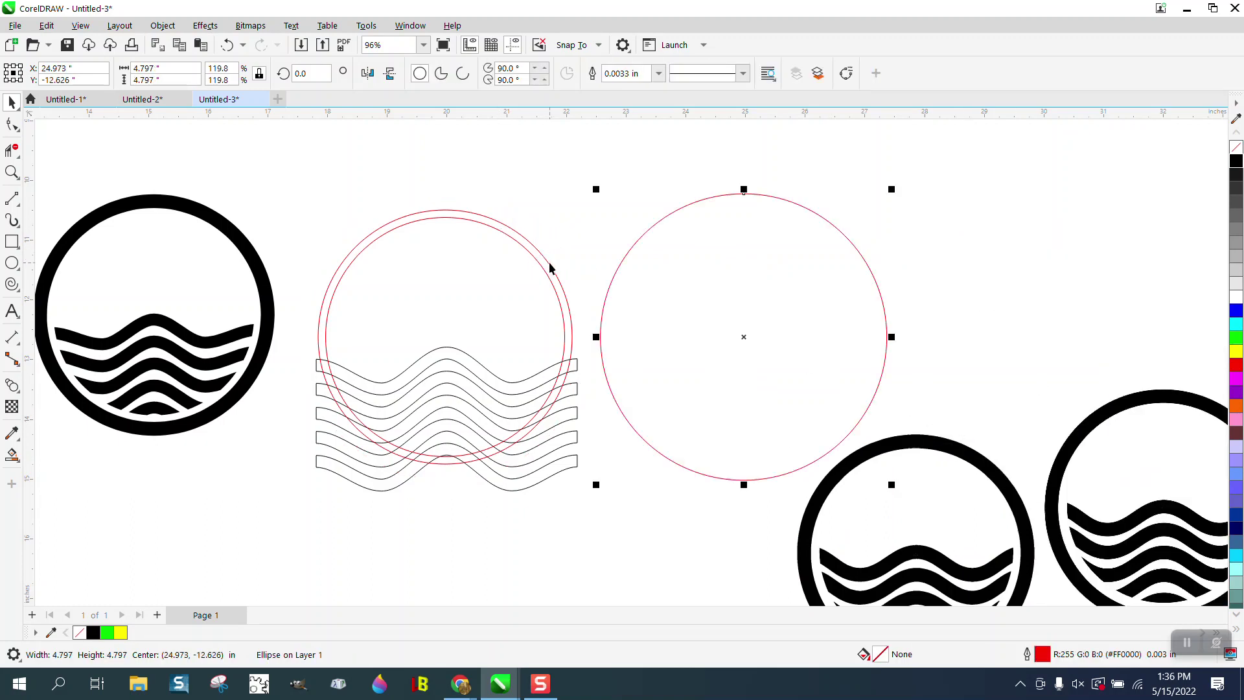
pyautogui.click(549, 268)
pyautogui.press('Right')
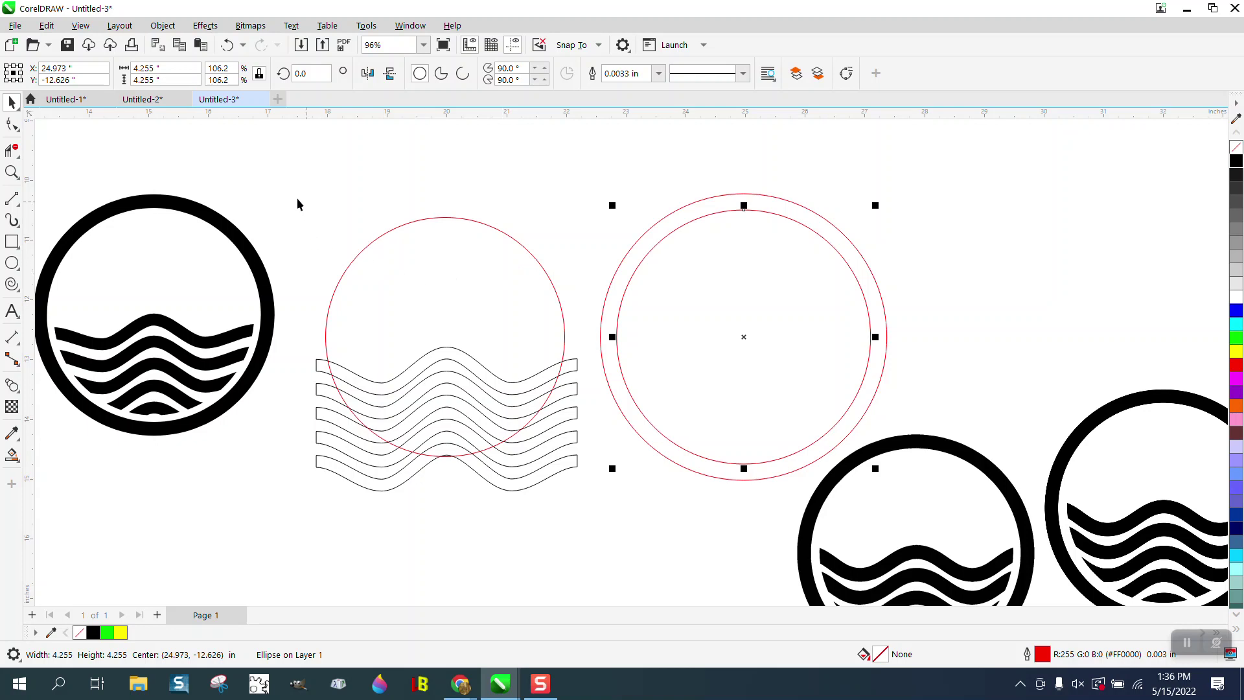
# Step: Intersect the waves with the 4.005-inch circle and shift the clipped waves 5 inches right
pyautogui.moveTo(291, 196); pyautogui.dragTo(612, 523)
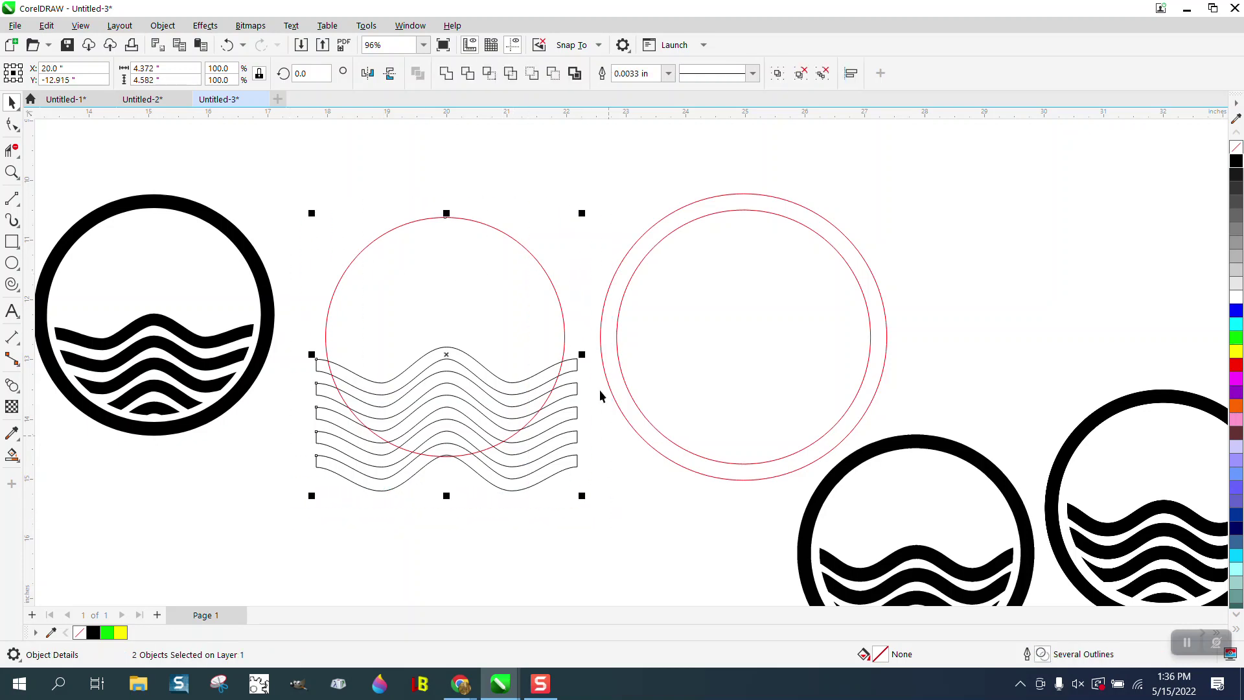
pyautogui.click(490, 76)
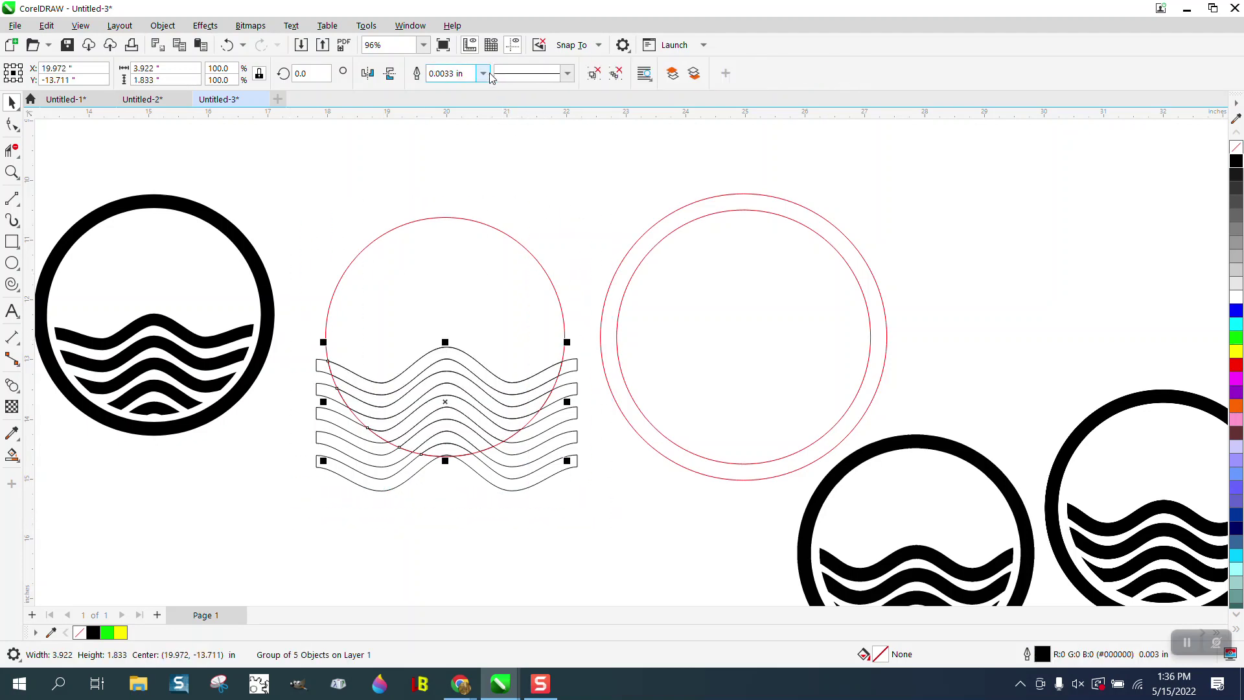
pyautogui.press('Right')
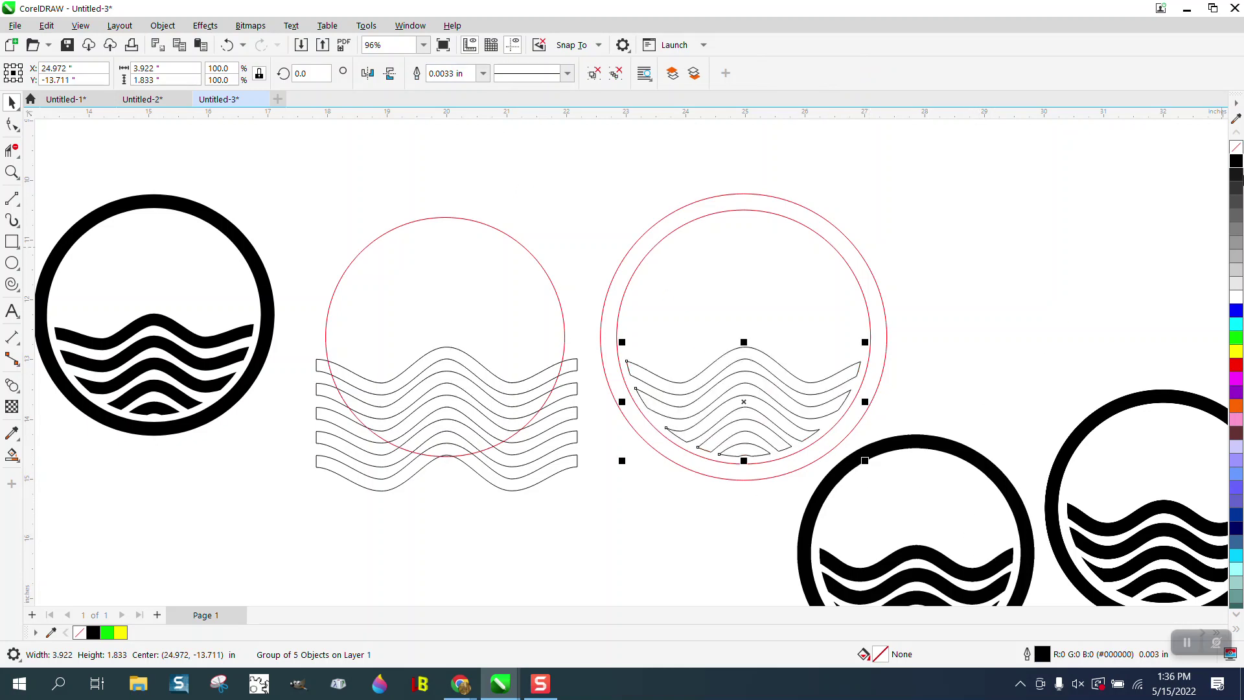
# Step: Fill the clipped waves black without outline and Smart Fill the ring band in black
pyautogui.click(1236, 162)
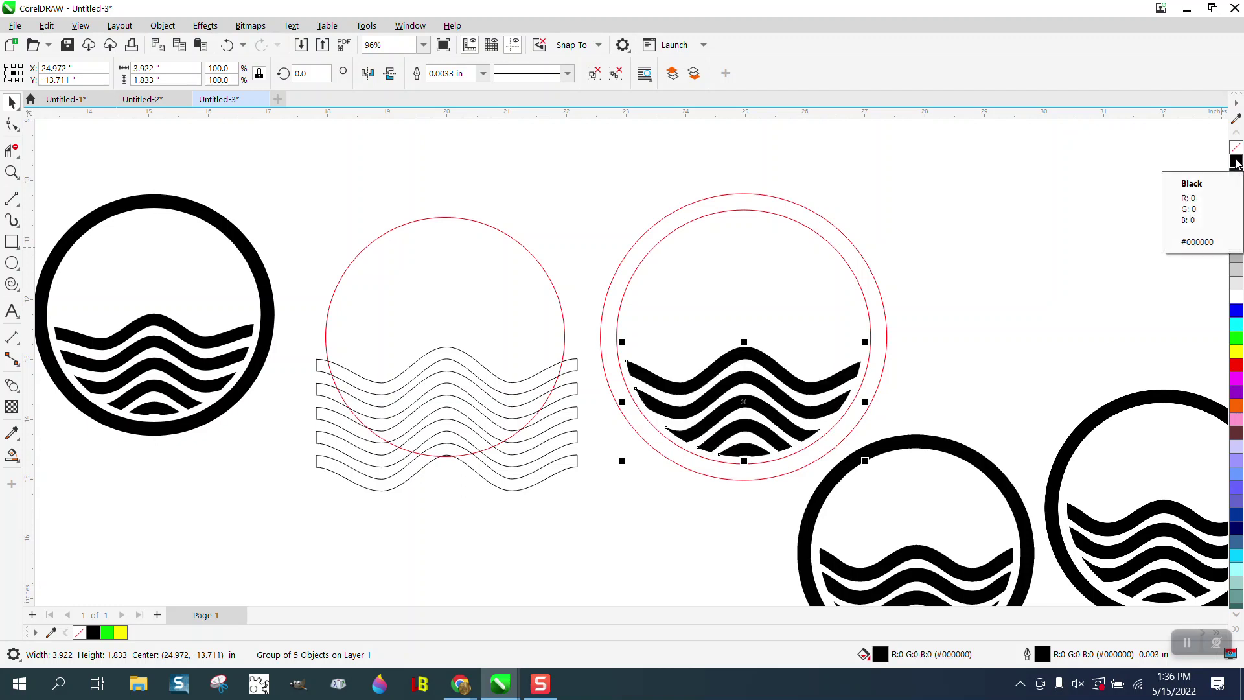
pyautogui.rightClick(1236, 148)
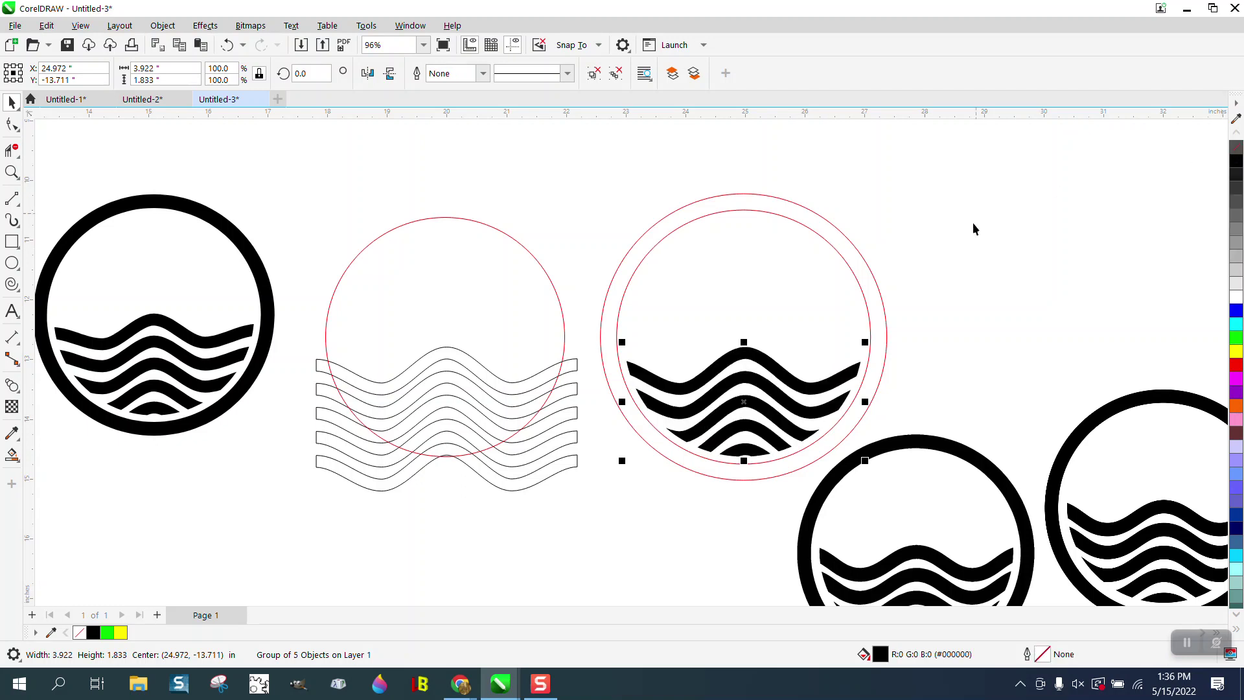
pyautogui.click(12, 456)
pyautogui.click(880, 297)
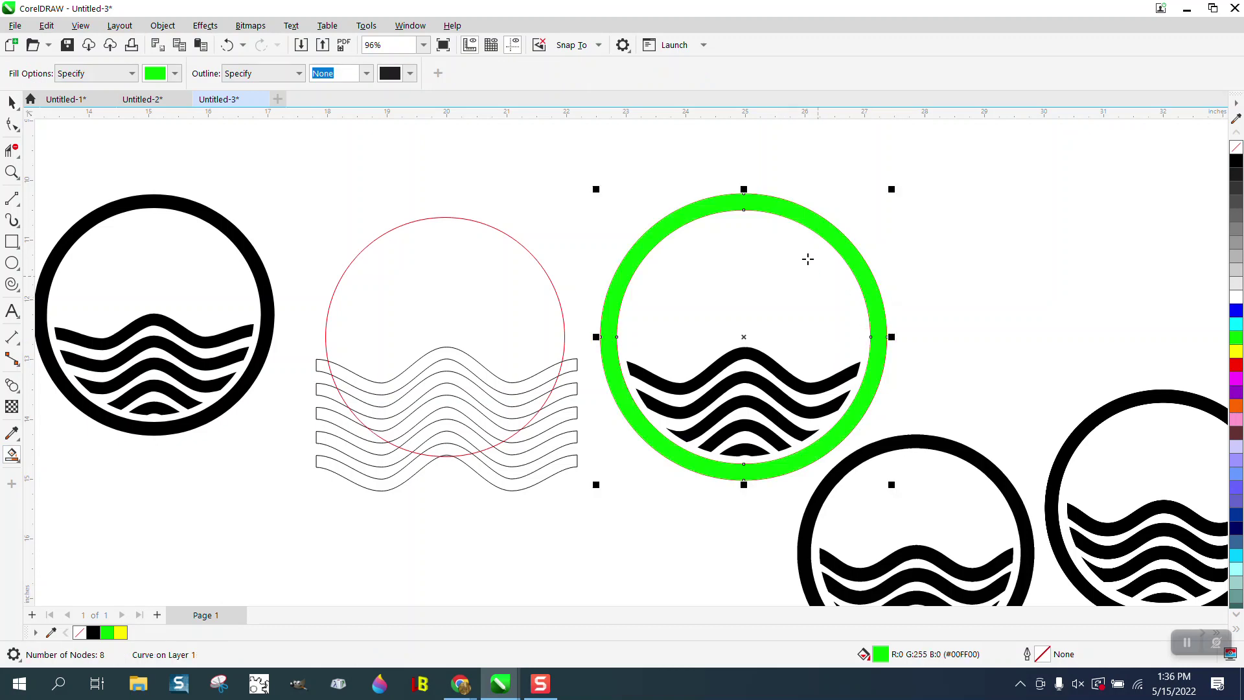
pyautogui.click(1235, 162)
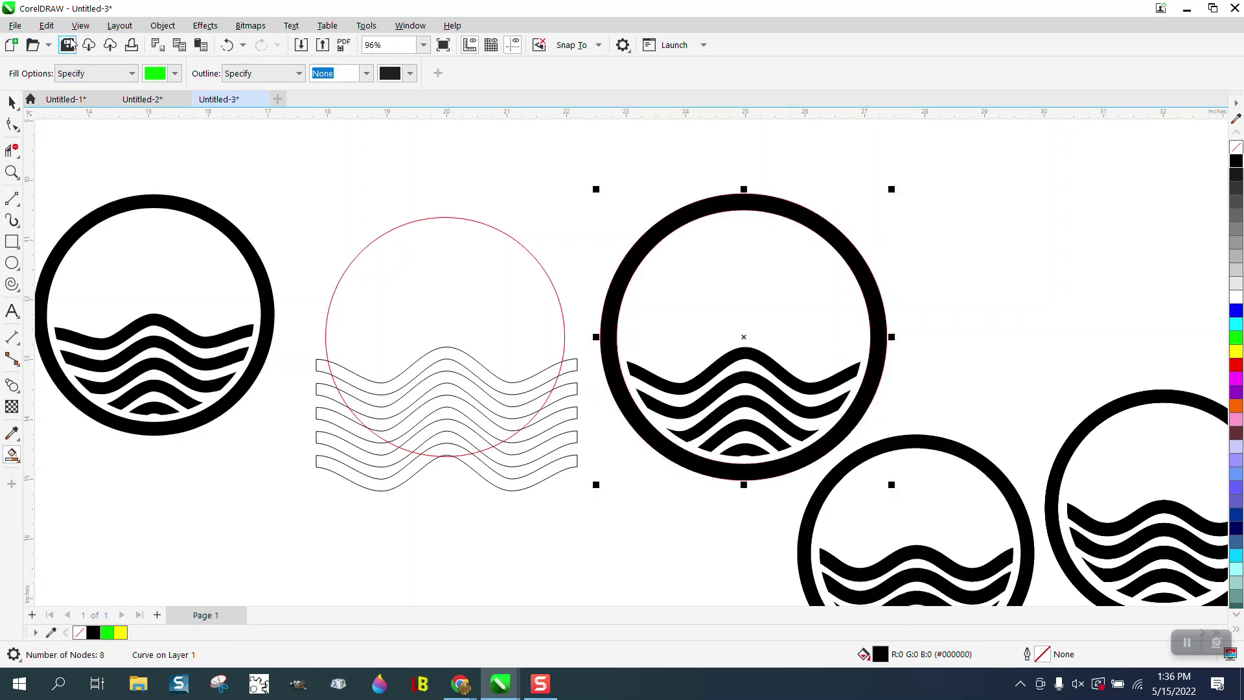
# Step: Select the ring and waves together and remove their red outlines
pyautogui.click(12, 102)
pyautogui.moveTo(566, 161); pyautogui.dragTo(936, 503)
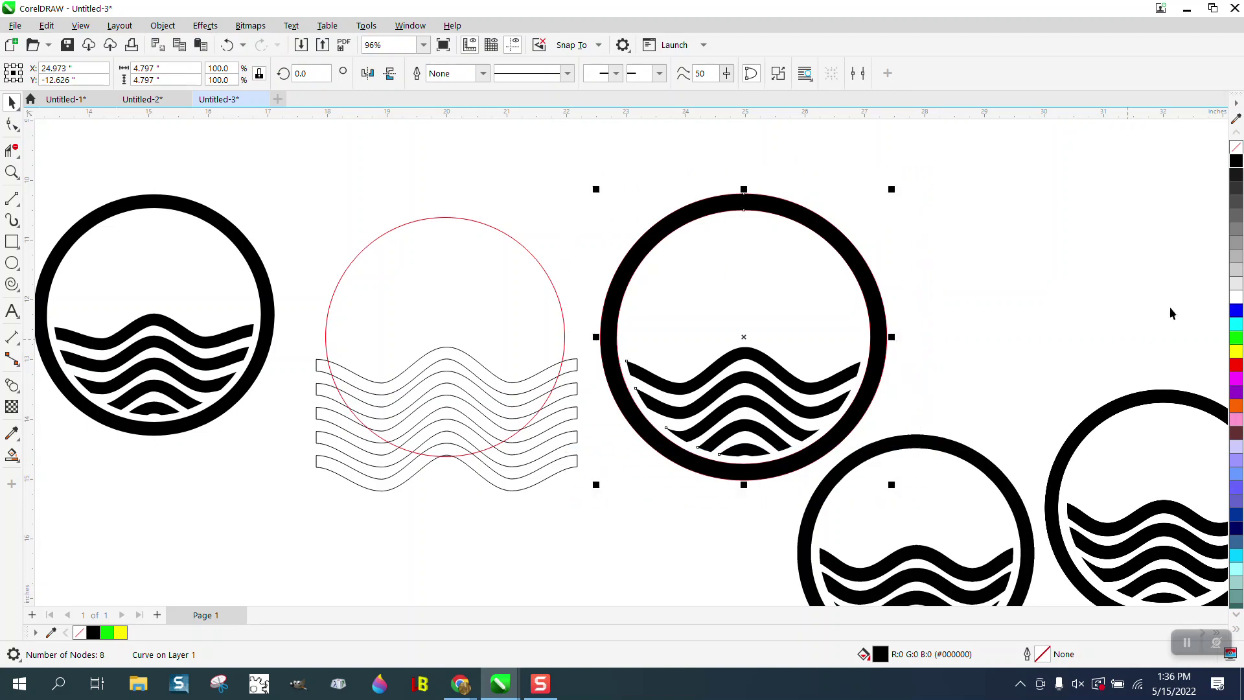
pyautogui.rightClick(1239, 150)
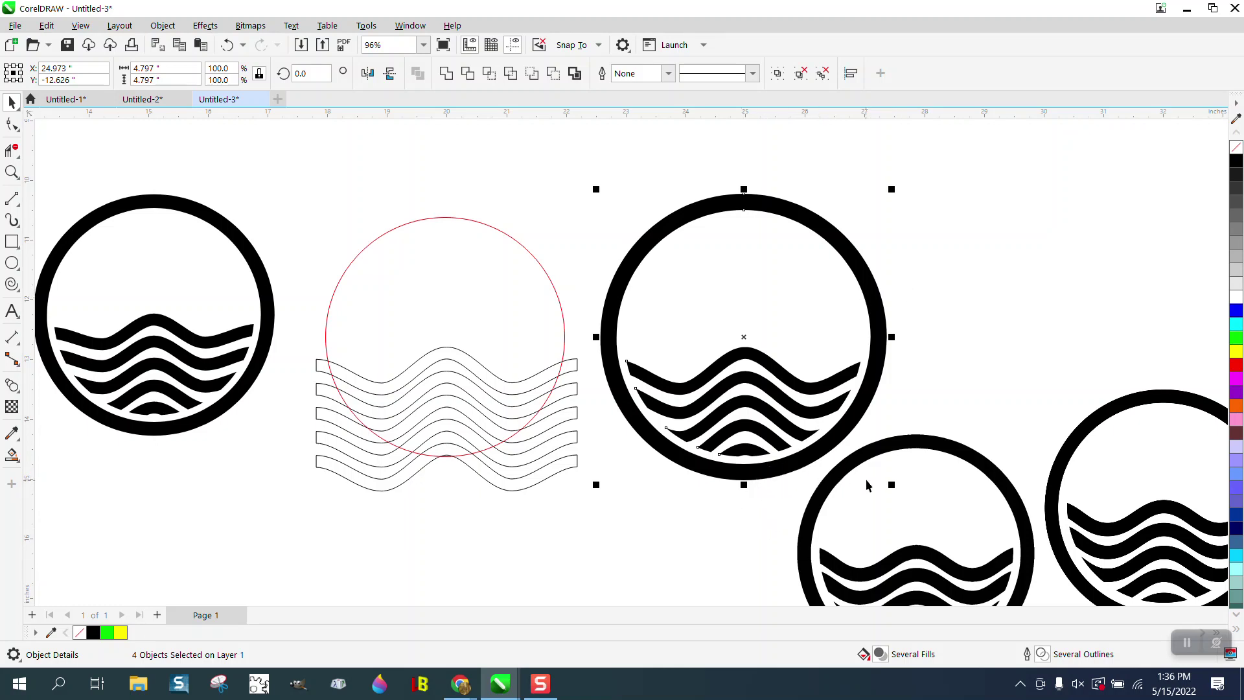
# Step: Scale the redrawn logo to 4.349 inches wide and move it up-right beside the traced logos
pyautogui.scroll(-1, 792, 452)
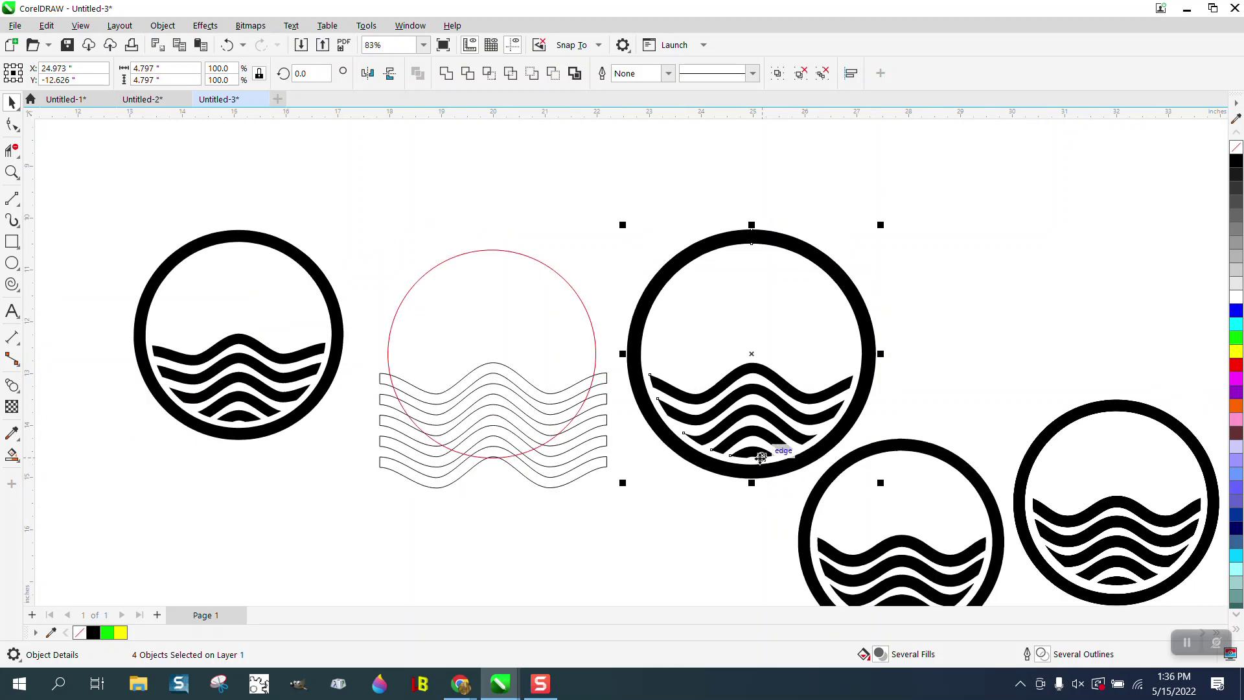
pyautogui.moveTo(600, 223); pyautogui.dragTo(943, 496)
pyautogui.moveTo(880, 225); pyautogui.dragTo(857, 248)
pyautogui.moveTo(736, 381); pyautogui.dragTo(958, 275)
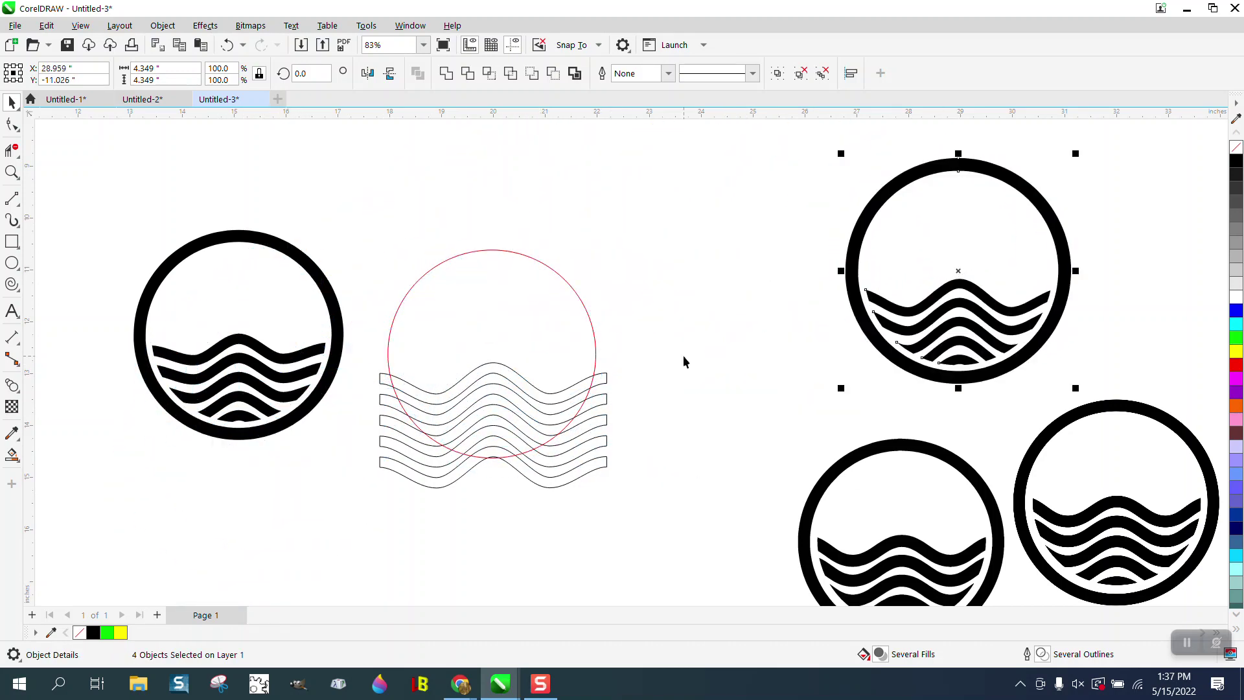
pyautogui.click(854, 383)
pyautogui.scroll(-2, 854, 377)
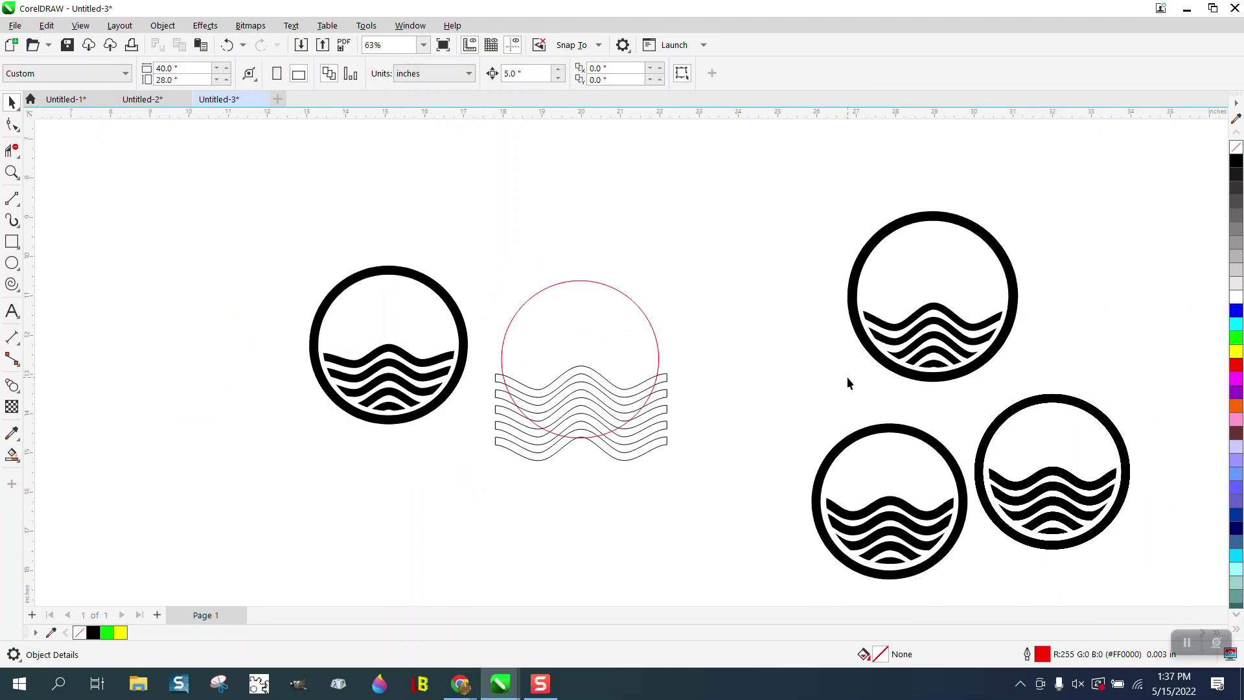